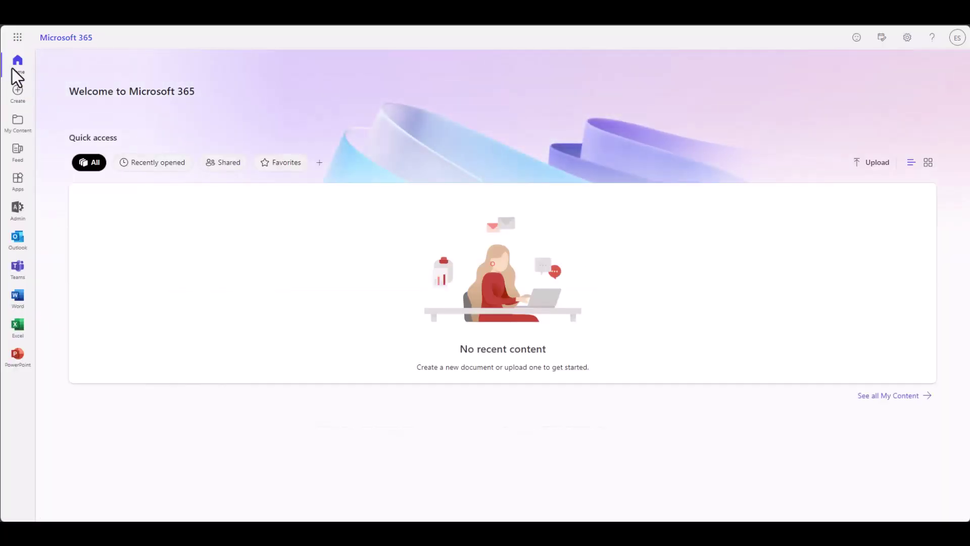
# Open Power Apps from the full list of Microsoft 365 apps.
pyautogui.click(18, 38)
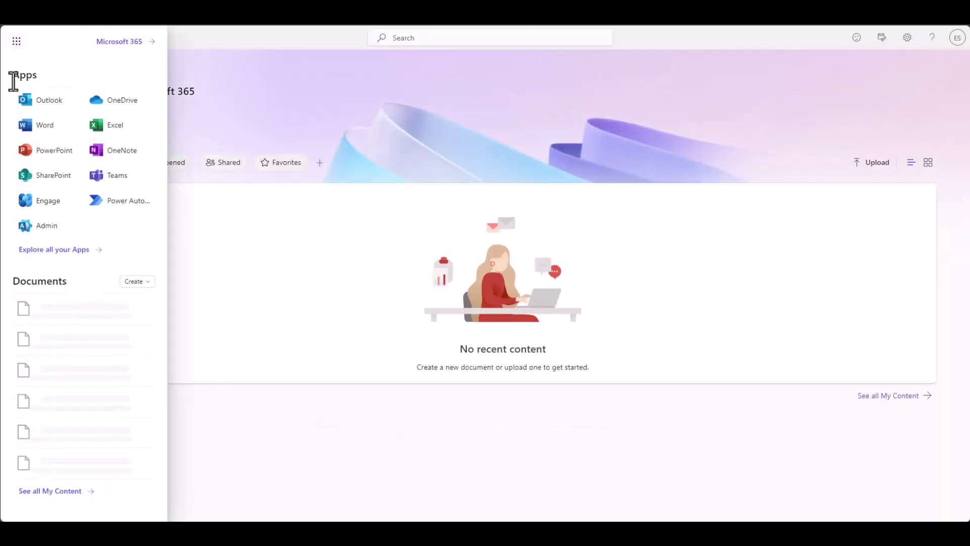
pyautogui.click(32, 251)
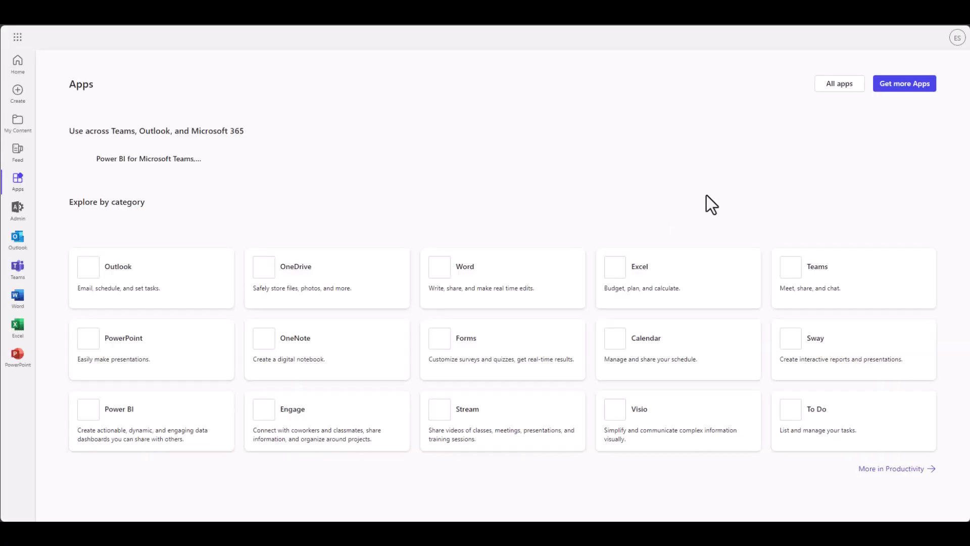
pyautogui.click(904, 180)
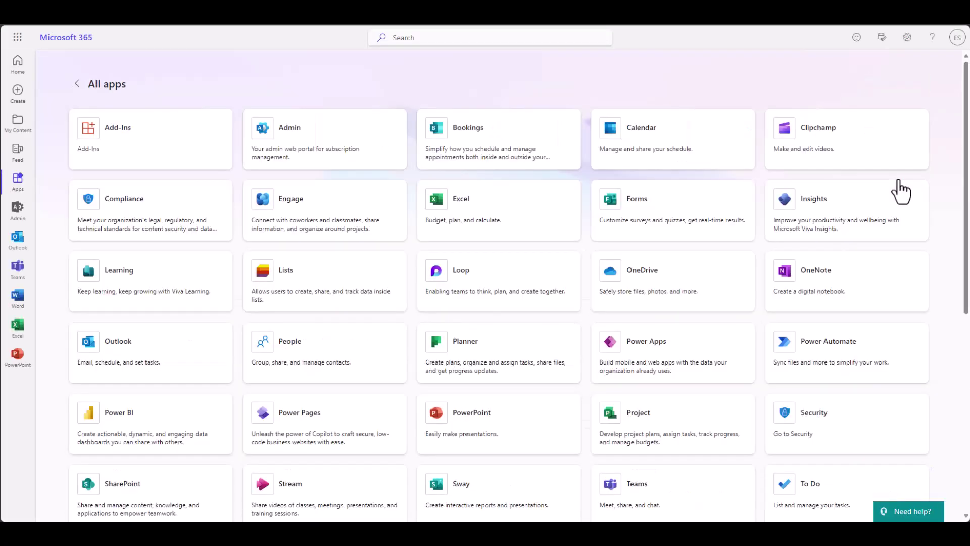
pyautogui.click(667, 342)
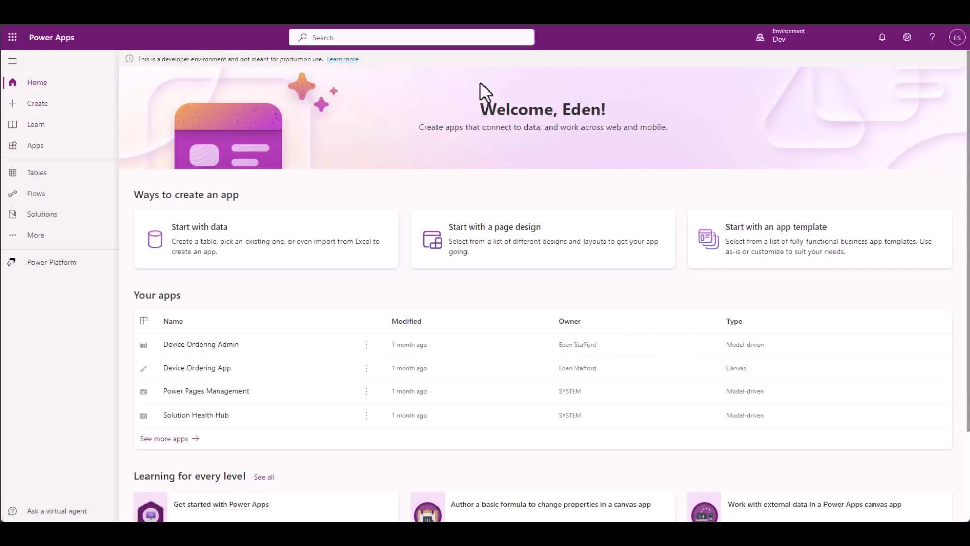
# Check the available environments and keep the Dev environment selected.
pyautogui.click(781, 44)
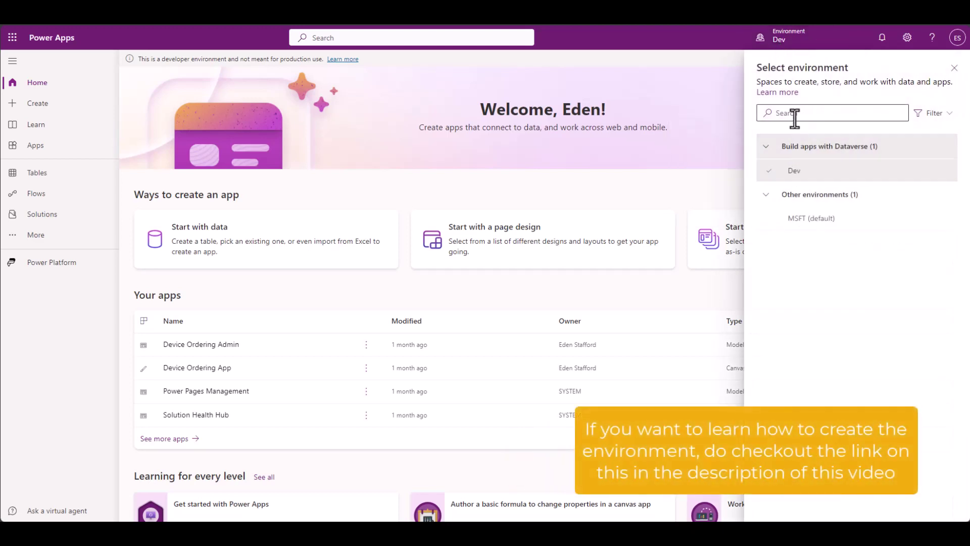
pyautogui.moveTo(799, 173)
pyautogui.click(954, 68)
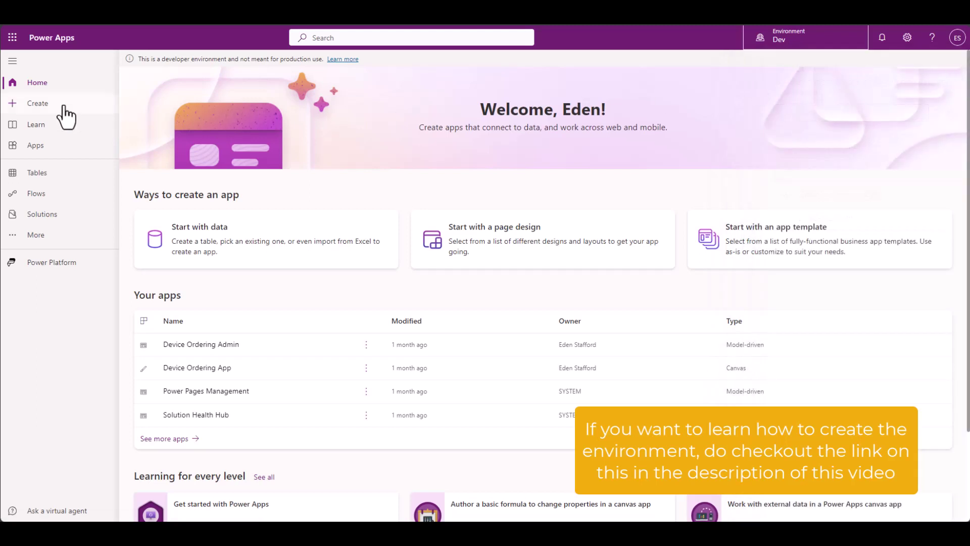
# View the app creation page, then switch to Excel and examine the asset columns from Asset Name to Depreciation Rate.
pyautogui.click(44, 106)
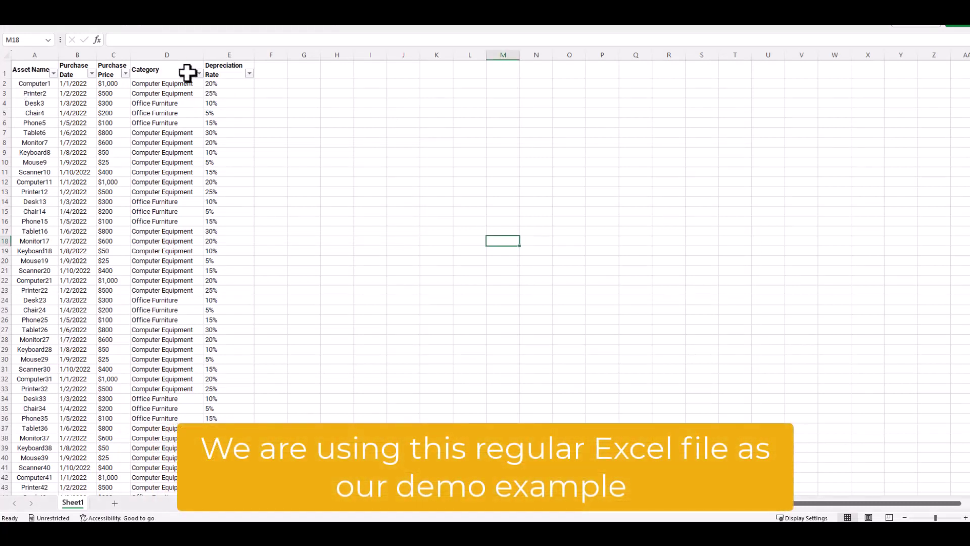
pyautogui.click(231, 145)
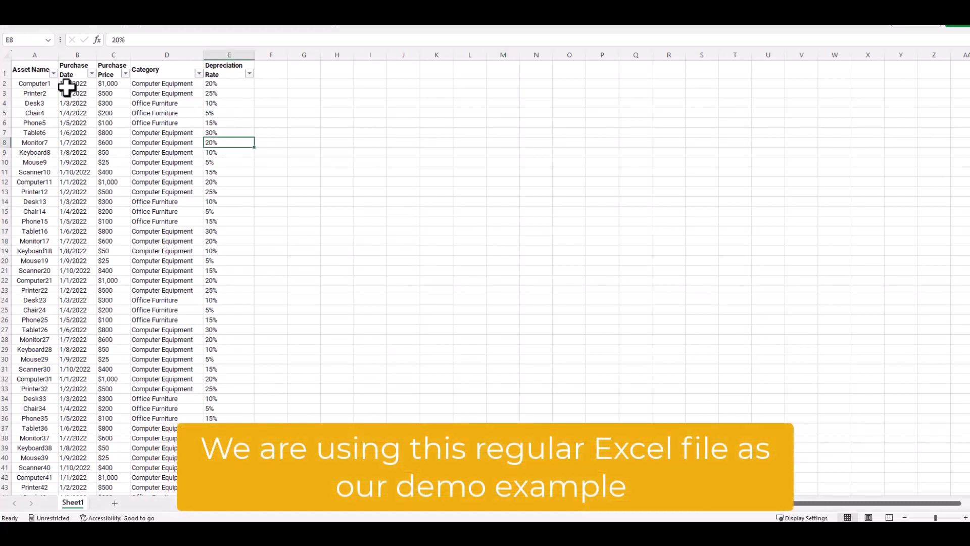
pyautogui.click(34, 70)
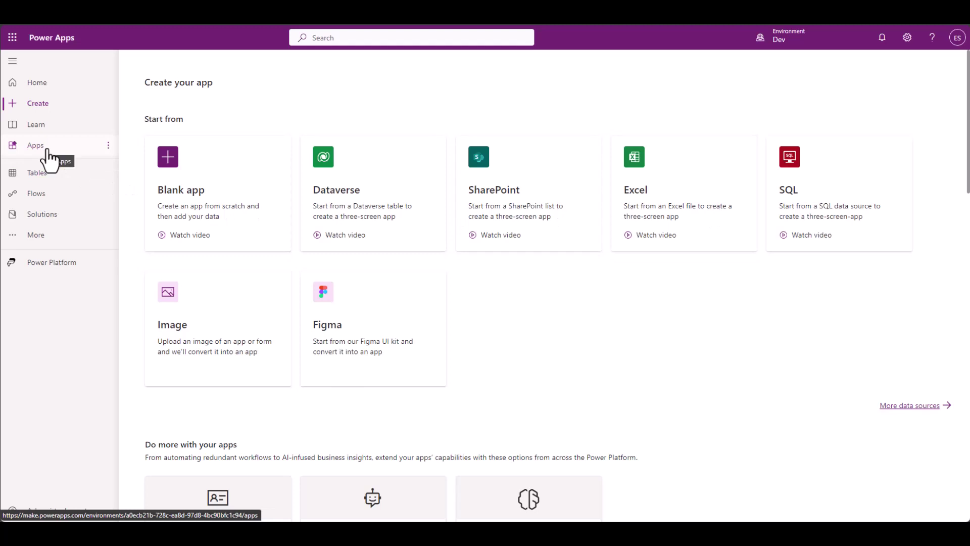
# Start a new app from data in Power Apps and upload the Excel file FA.xlsx as its source.
pyautogui.click(49, 161)
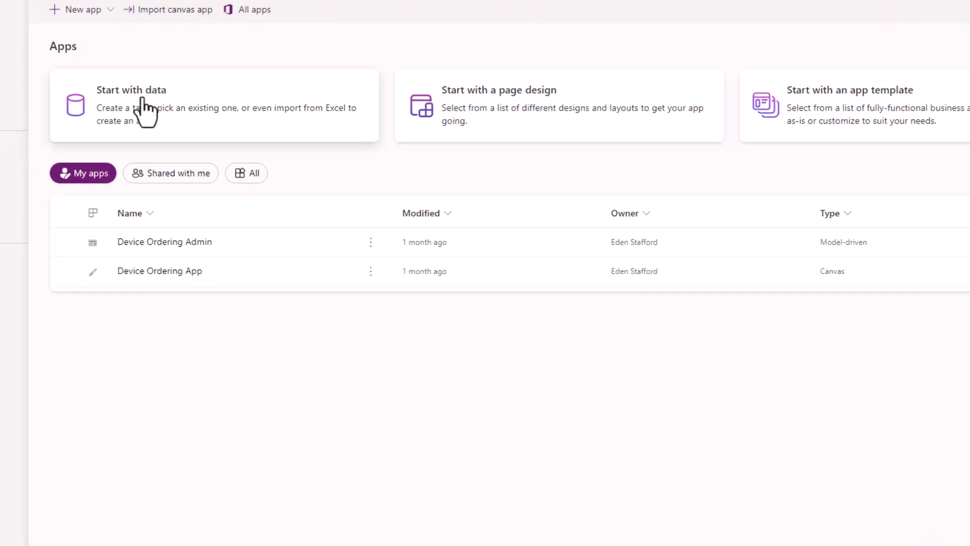
pyautogui.click(144, 111)
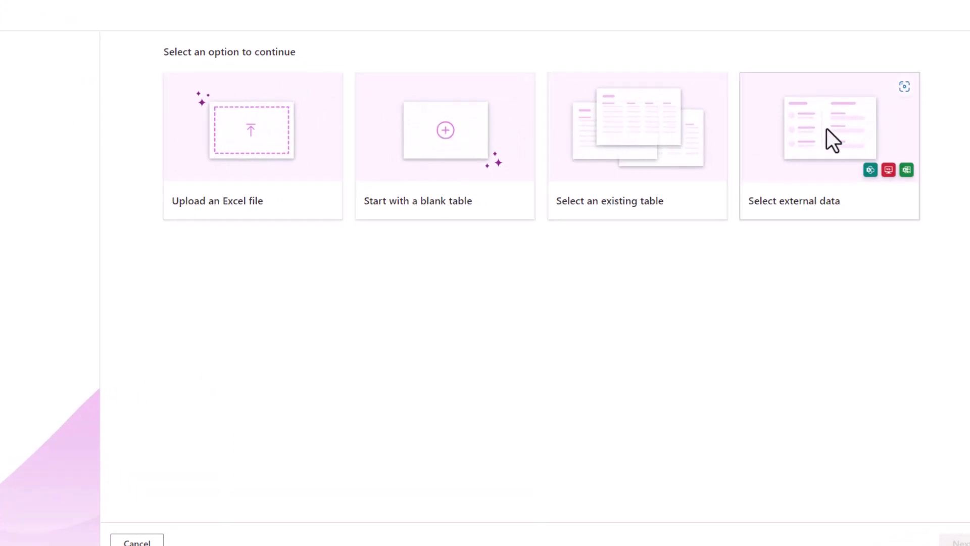
pyautogui.click(276, 143)
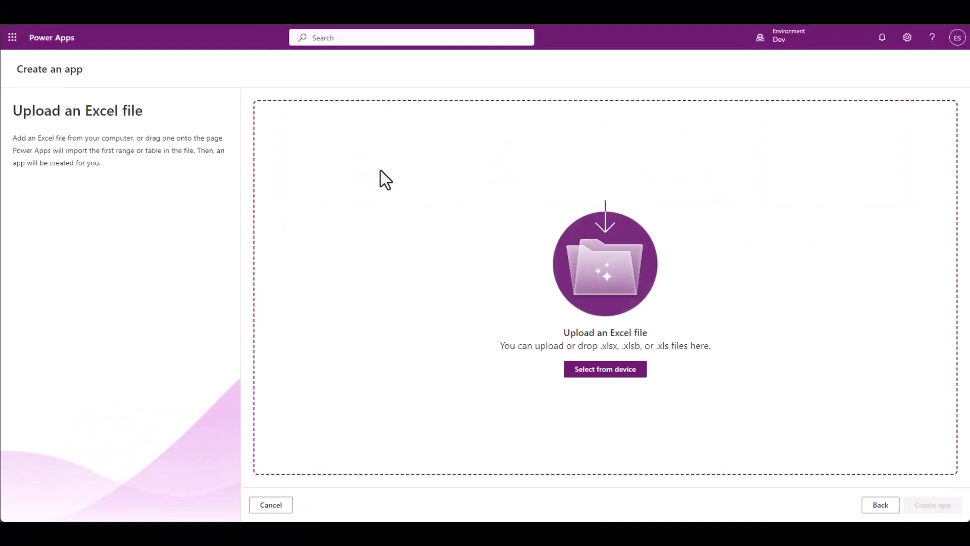
pyautogui.moveTo(0, 221); pyautogui.dragTo(511, 239)
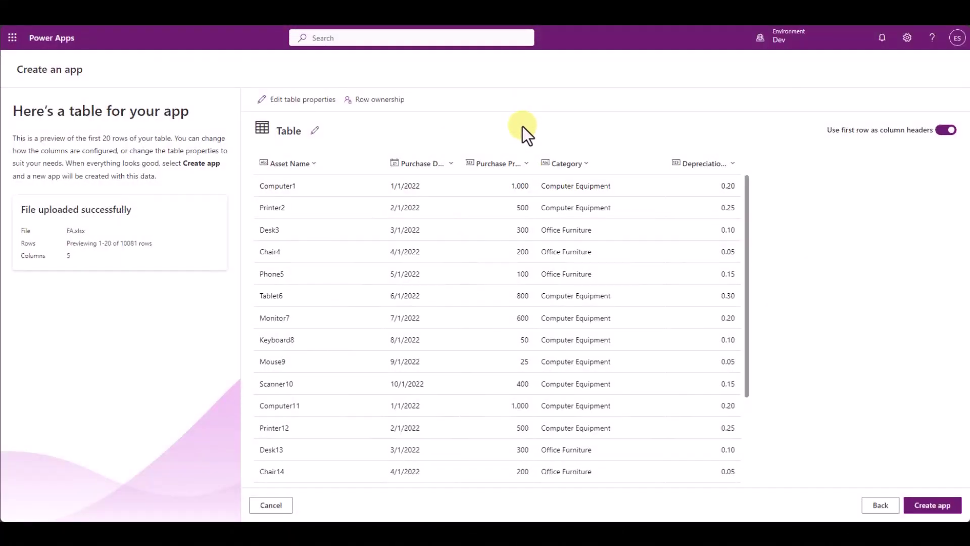
# Rename the imported table to FixedAsset, keep Asset Name as the primary column, and save the table properties.
pyautogui.click(315, 131)
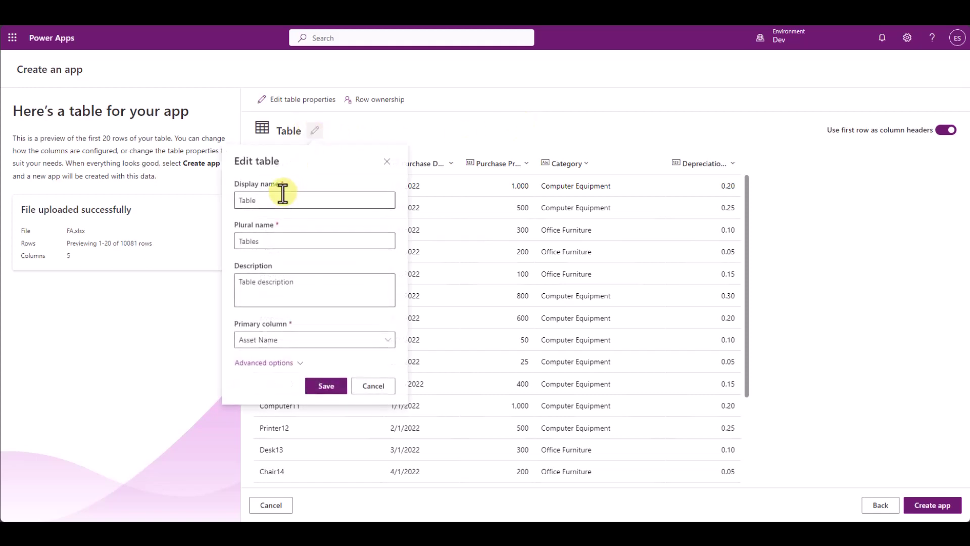
pyautogui.click(247, 200)
pyautogui.write('Fi')
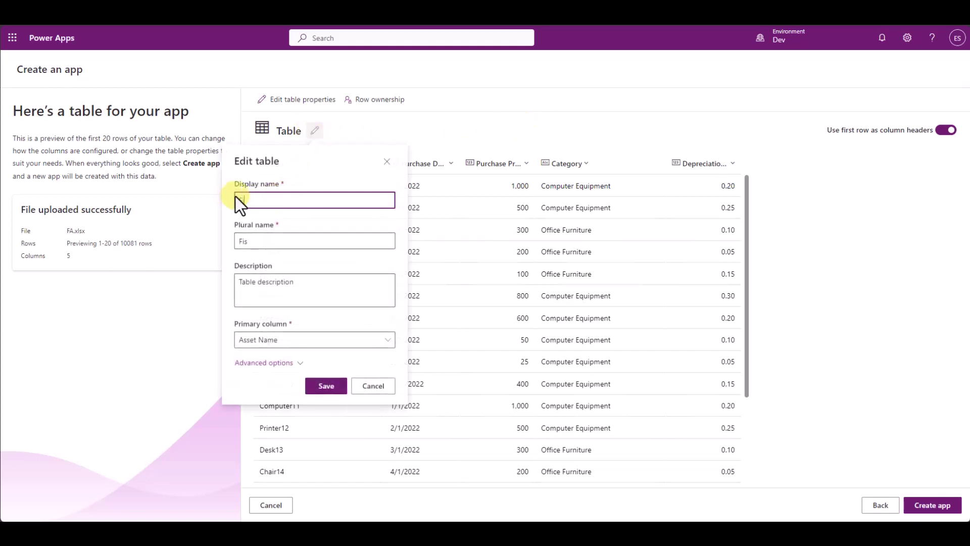
pyautogui.write('xedAsset')
pyautogui.click(377, 341)
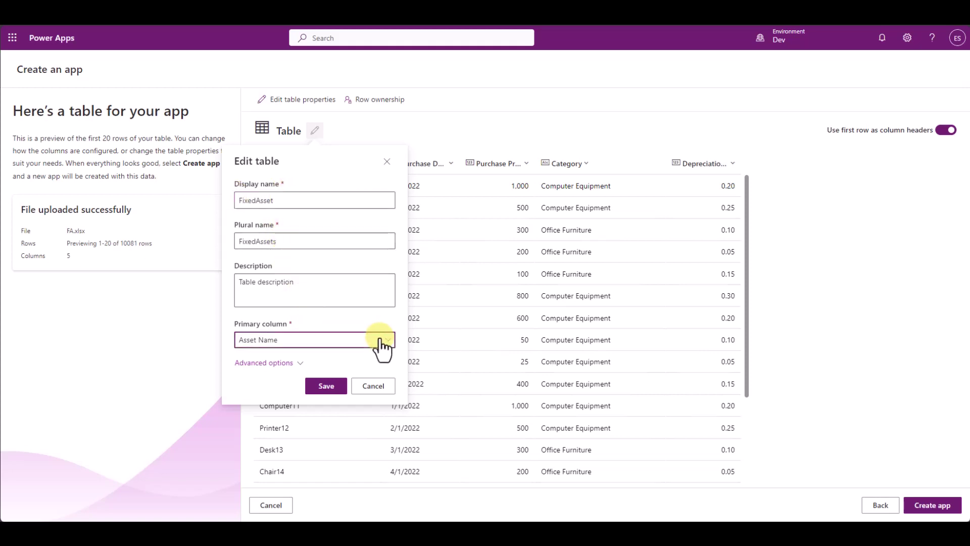
pyautogui.click(271, 358)
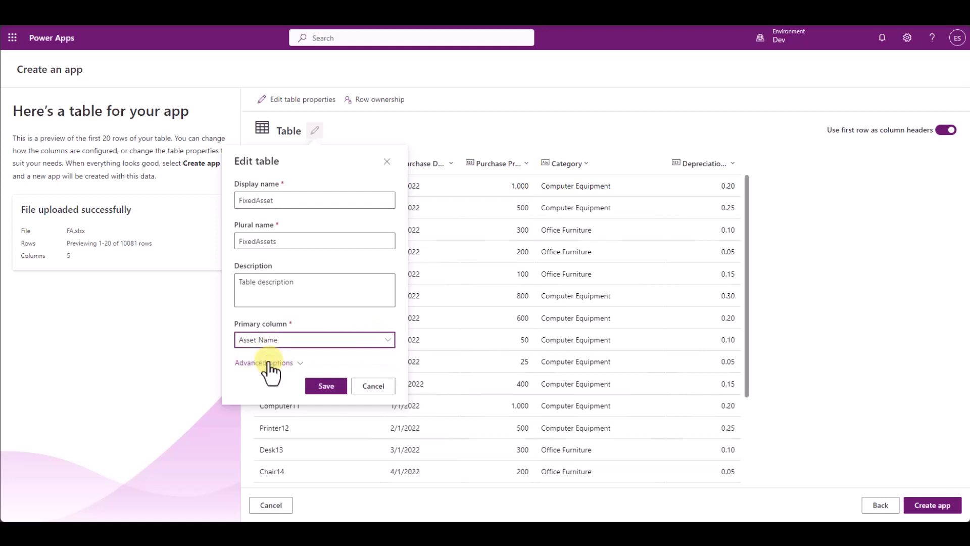
pyautogui.click(326, 388)
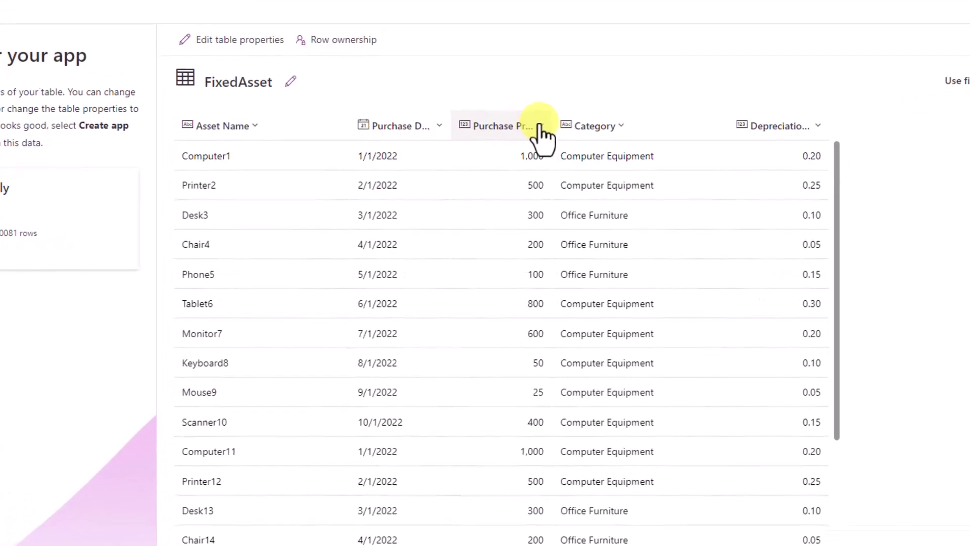
# Change the Purchase Price column's data type to Decimal.
pyautogui.click(540, 127)
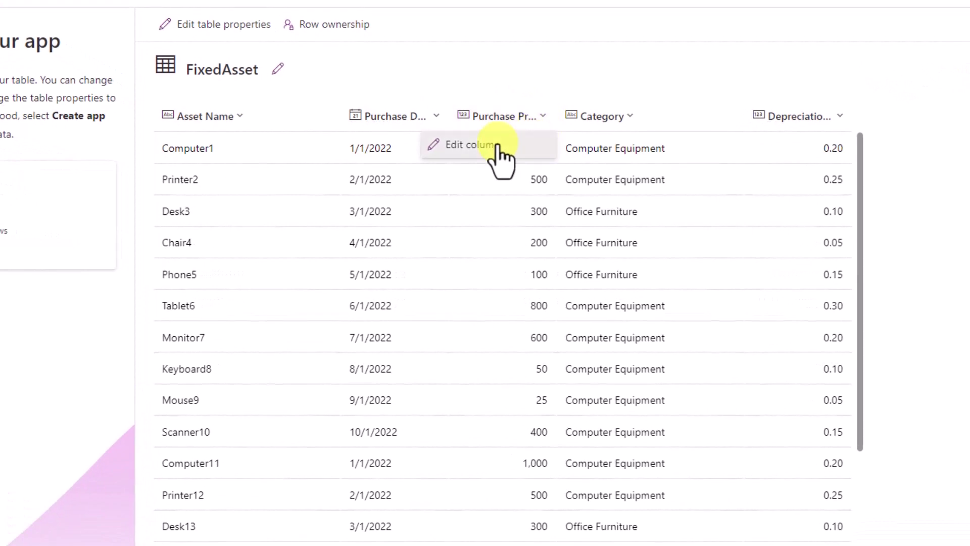
pyautogui.click(498, 145)
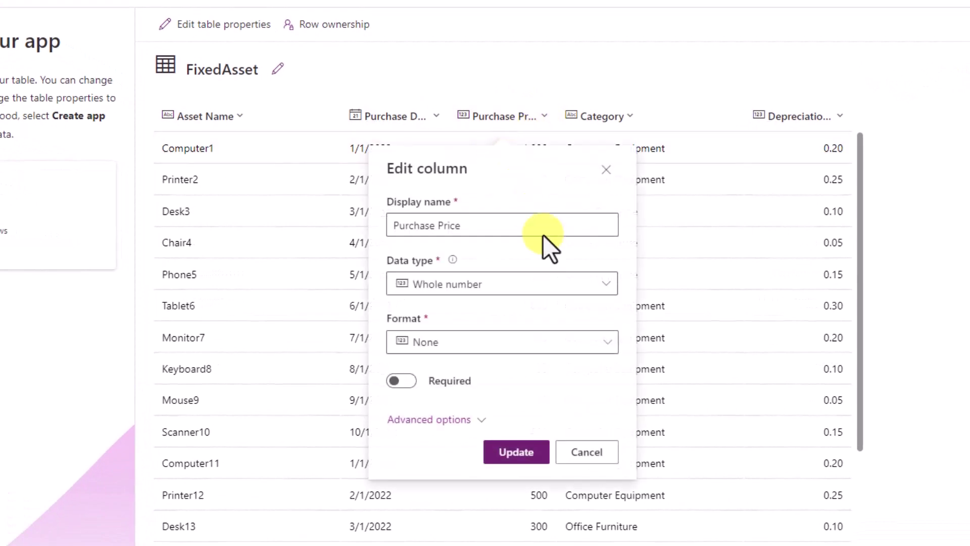
pyautogui.click(608, 283)
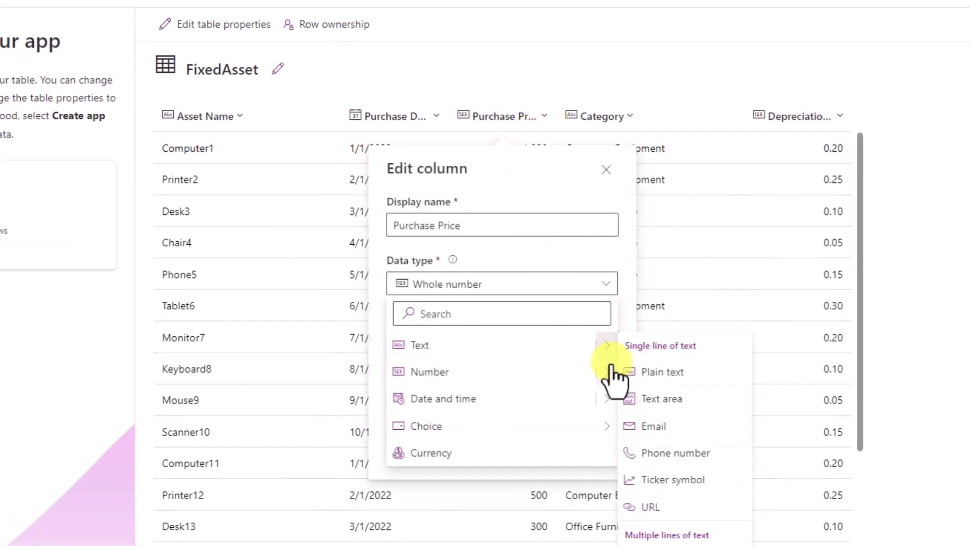
pyautogui.moveTo(608, 373)
pyautogui.click(652, 399)
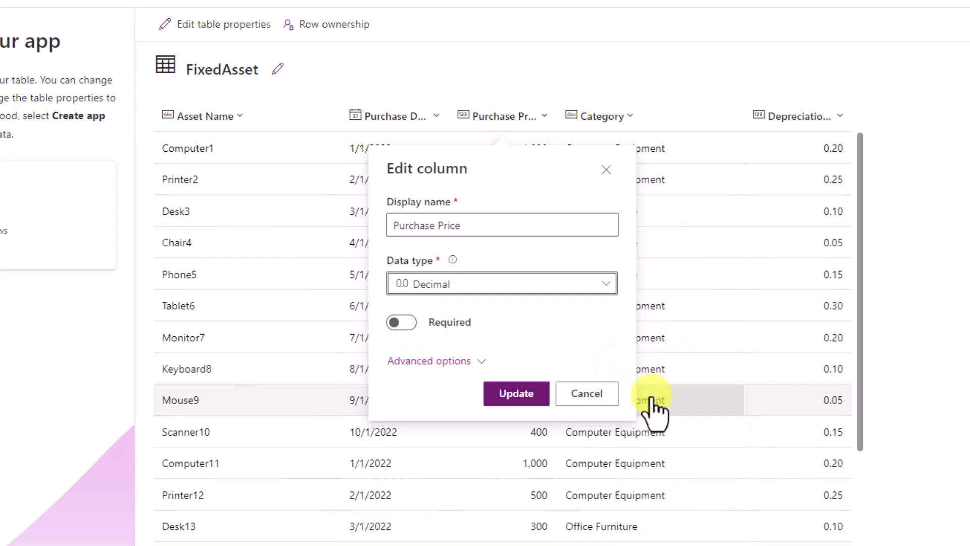
pyautogui.click(530, 397)
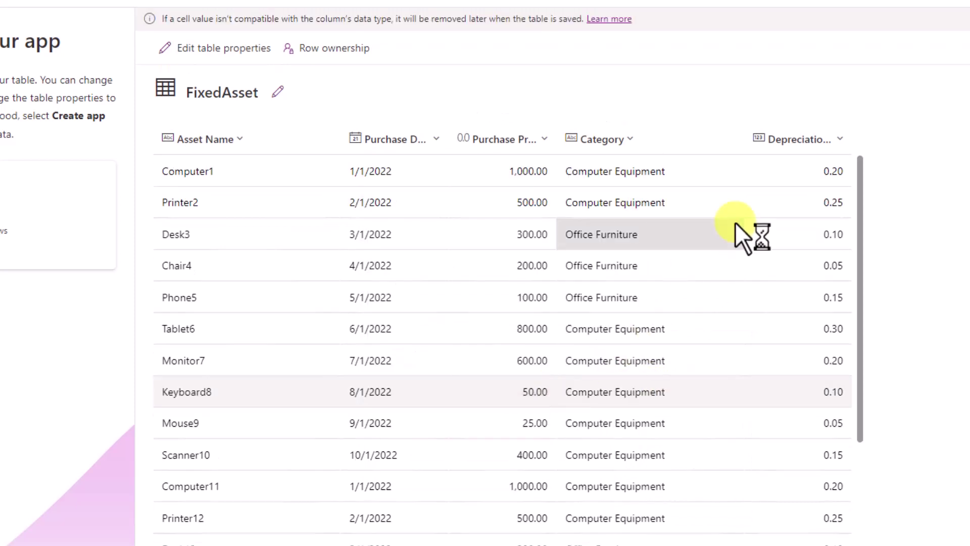
# Change the Depreciation Rate column's data type to Decimal.
pyautogui.click(841, 139)
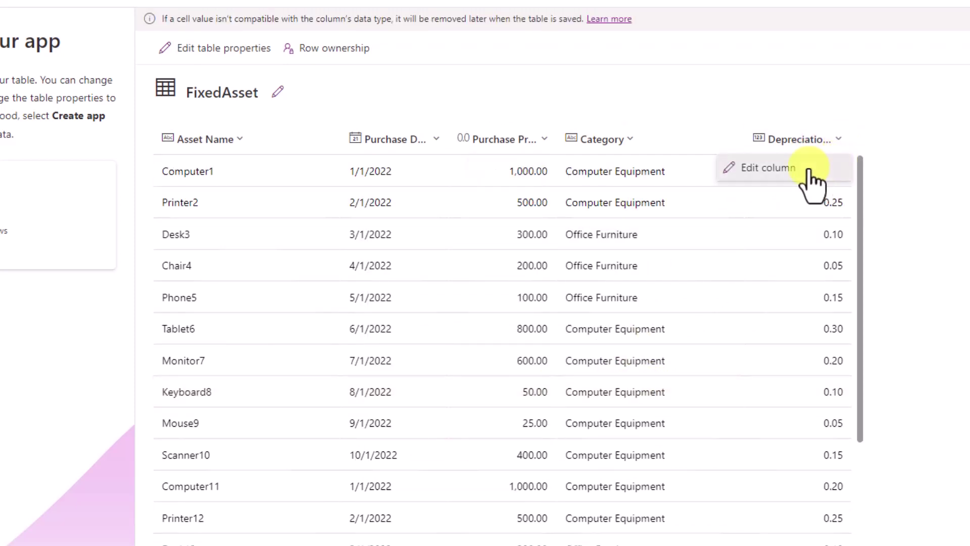
pyautogui.click(810, 171)
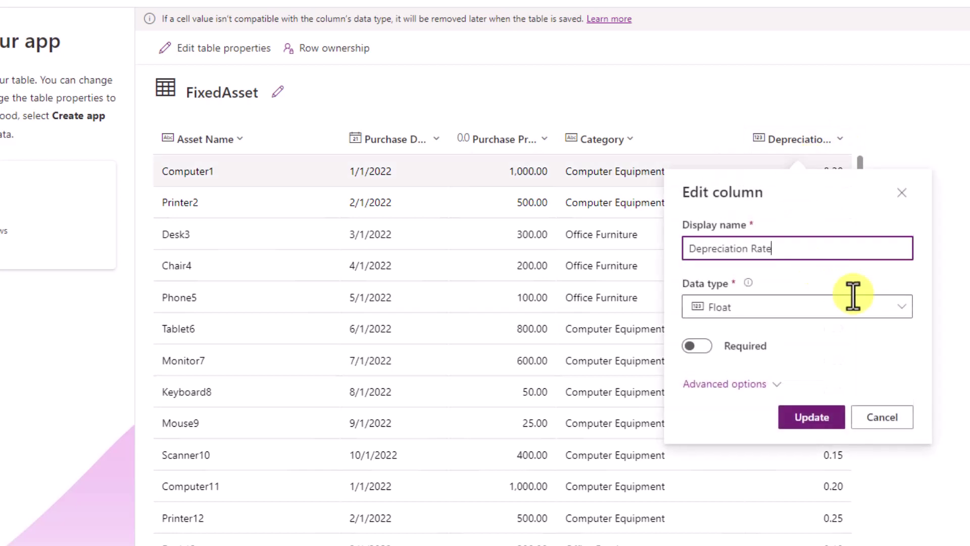
pyautogui.click(903, 310)
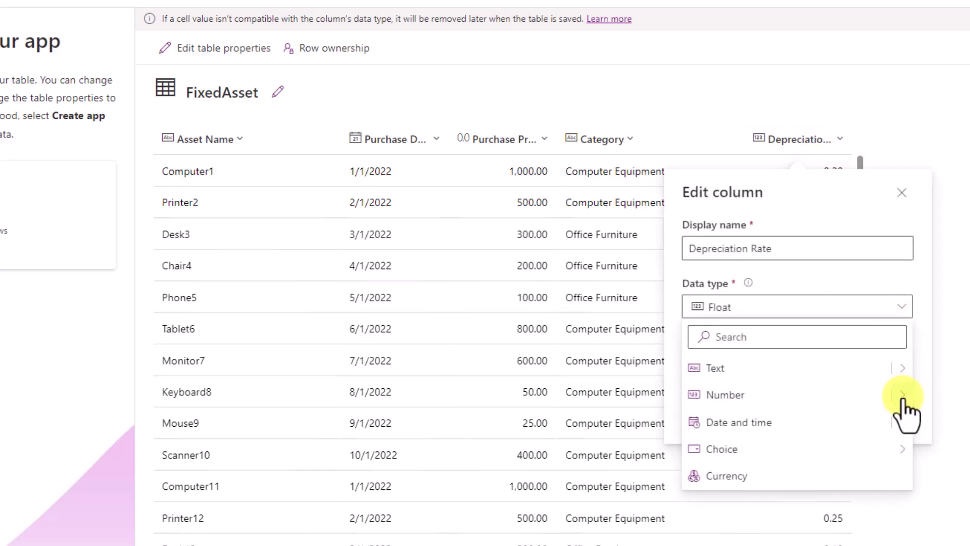
pyautogui.moveTo(903, 397)
pyautogui.click(951, 422)
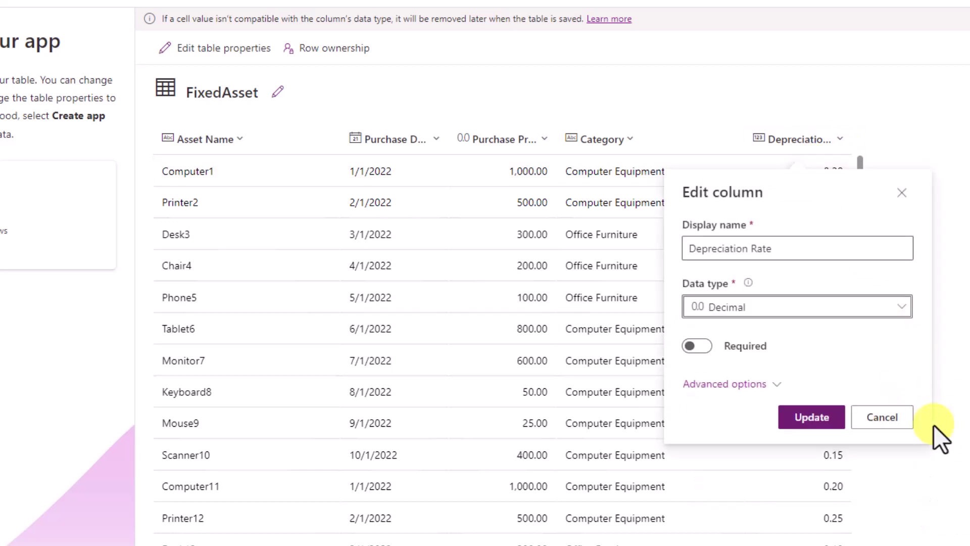
pyautogui.click(819, 418)
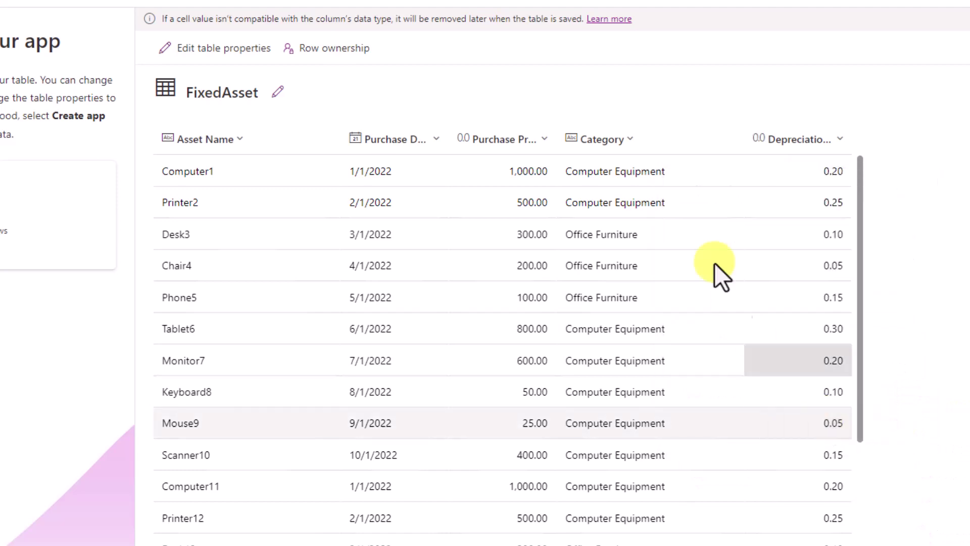
# Change the Category column's data type to Choice, keeping the generated Computer Equipment and Office Furniture choices.
pyautogui.click(619, 139)
pyautogui.click(622, 169)
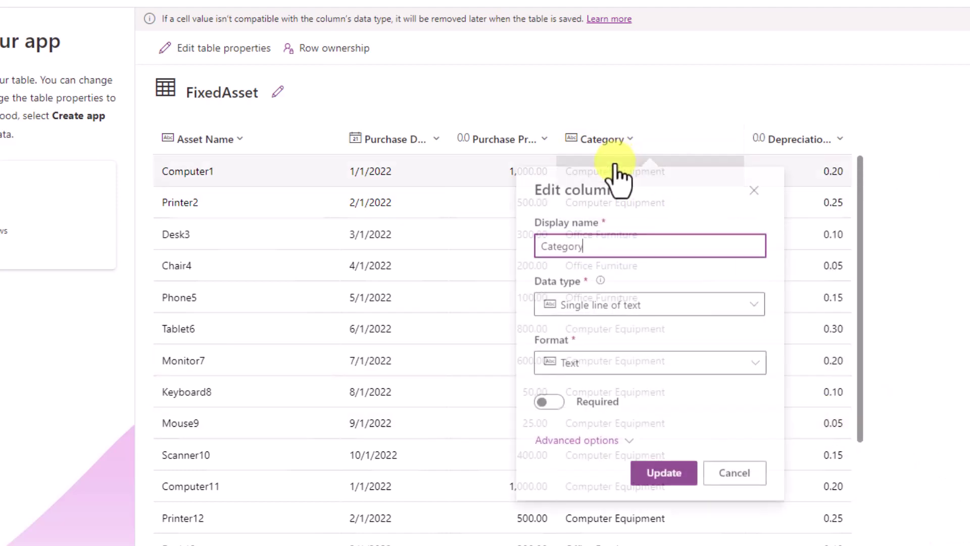
pyautogui.click(586, 303)
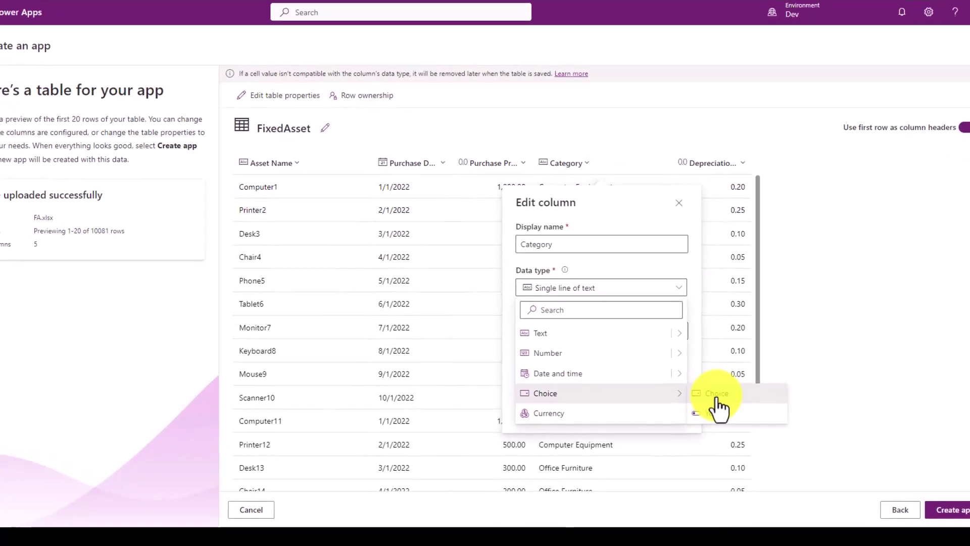
pyautogui.click(704, 405)
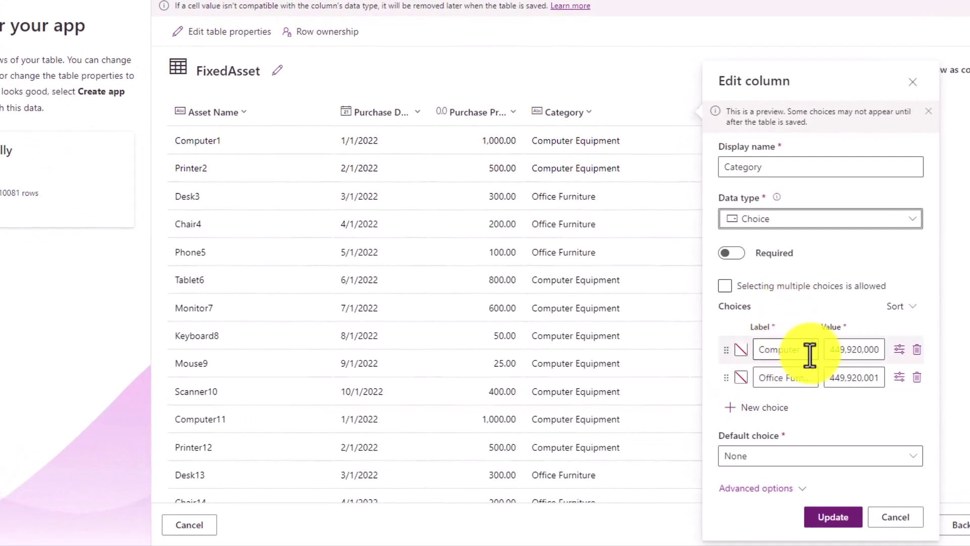
pyautogui.click(836, 350)
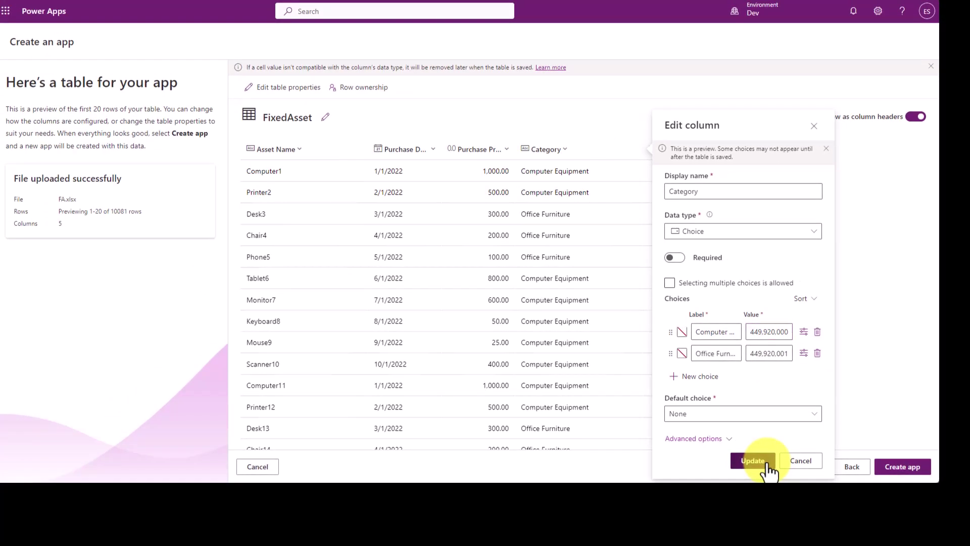
pyautogui.click(767, 461)
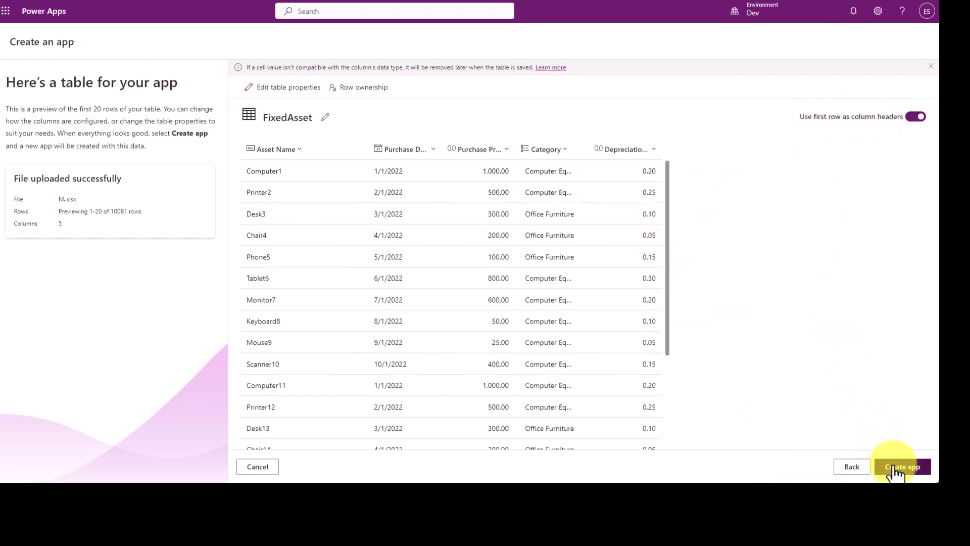
# Create the app from the FixedAsset table and run it in preview.
pyautogui.click(893, 467)
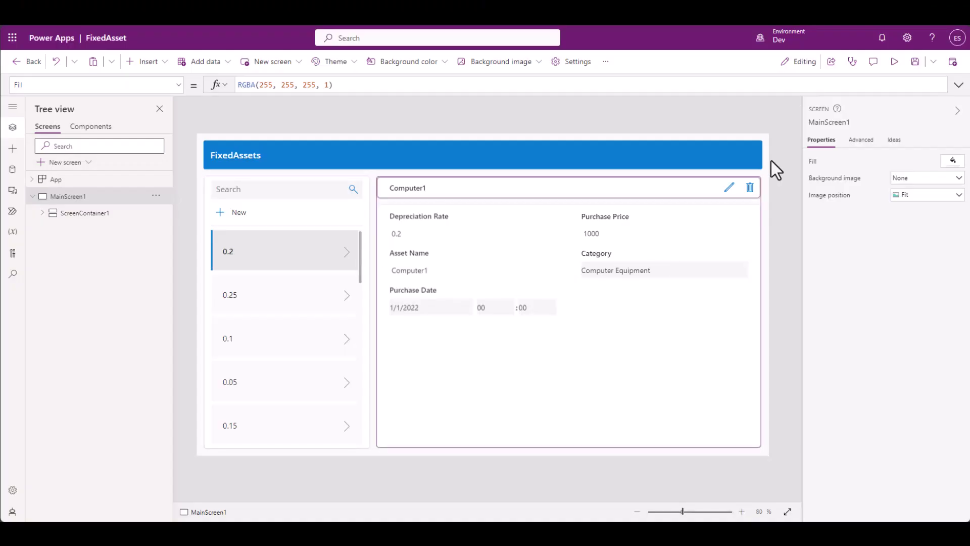
pyautogui.click(895, 63)
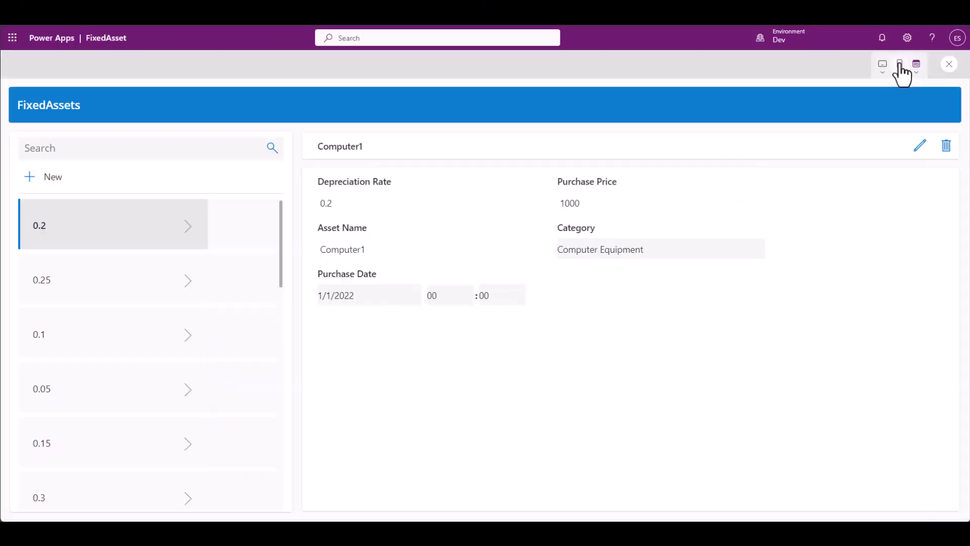
# Browse the asset records in the preview, then open Chair4 for editing to check its Category choices and cancel.
pyautogui.click(217, 270)
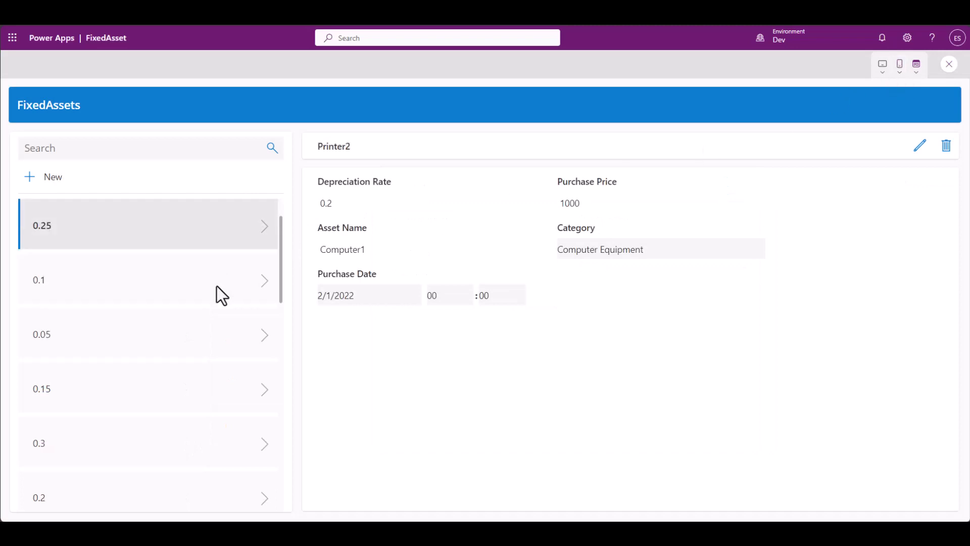
pyautogui.click(196, 344)
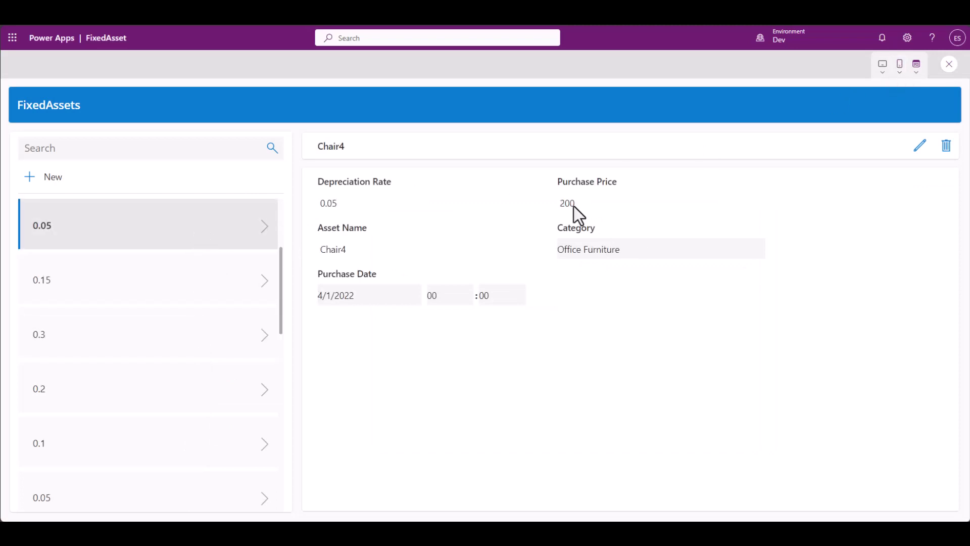
pyautogui.click(923, 148)
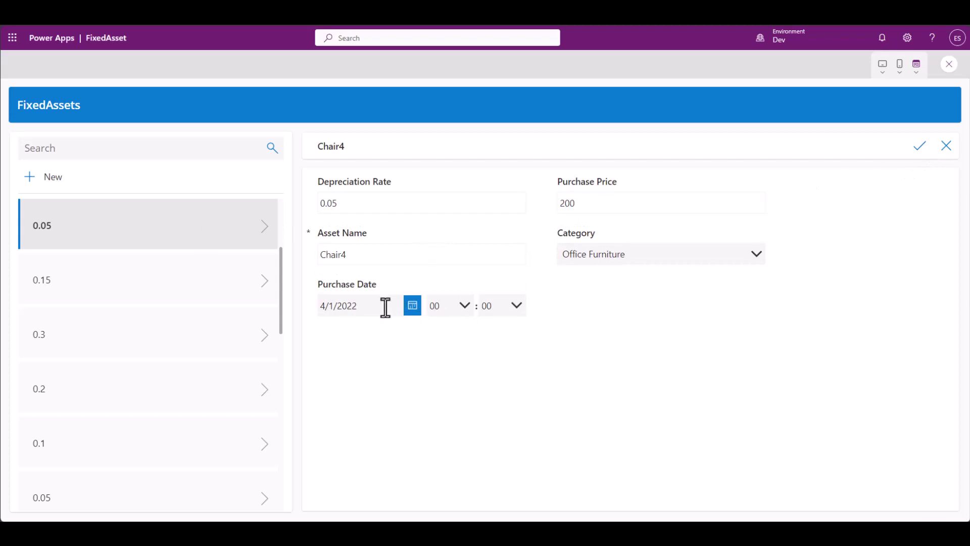
pyautogui.click(693, 259)
pyautogui.click(653, 357)
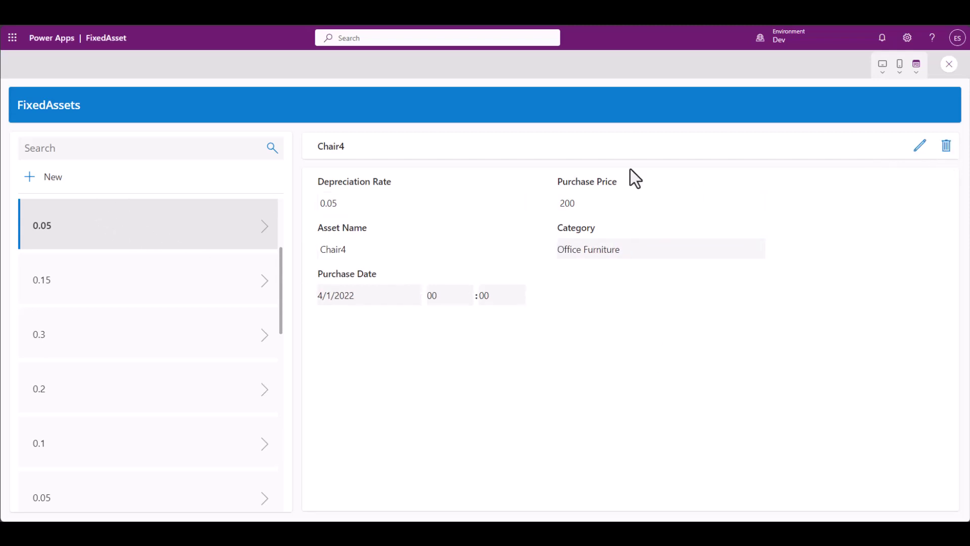
# Check the blank new-record form, cancel it without saving and close the app preview.
pyautogui.click(158, 152)
pyautogui.click(31, 182)
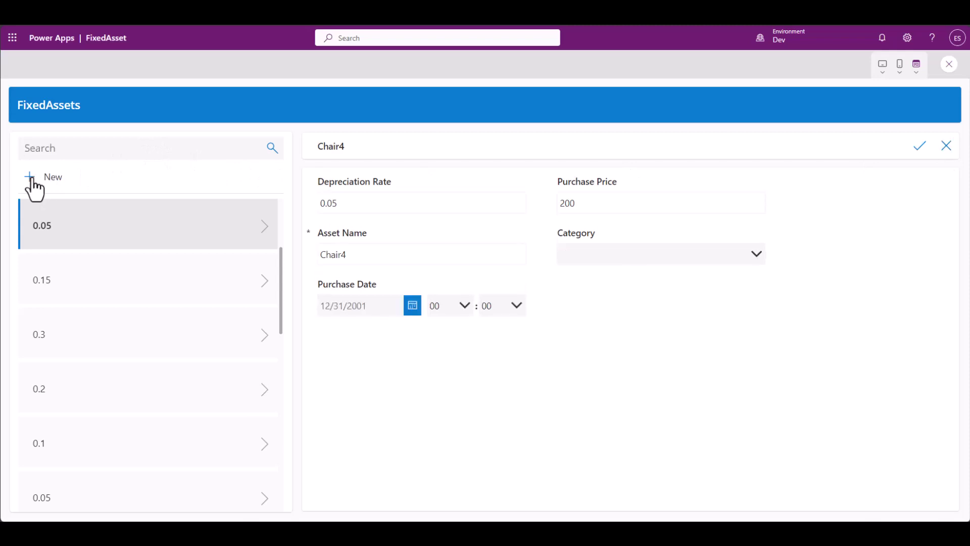
pyautogui.click(340, 201)
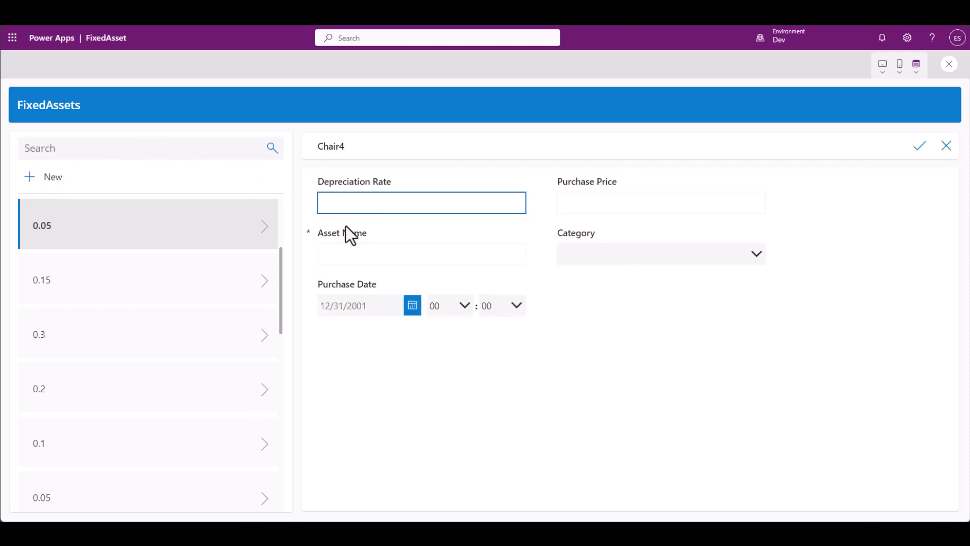
pyautogui.click(342, 251)
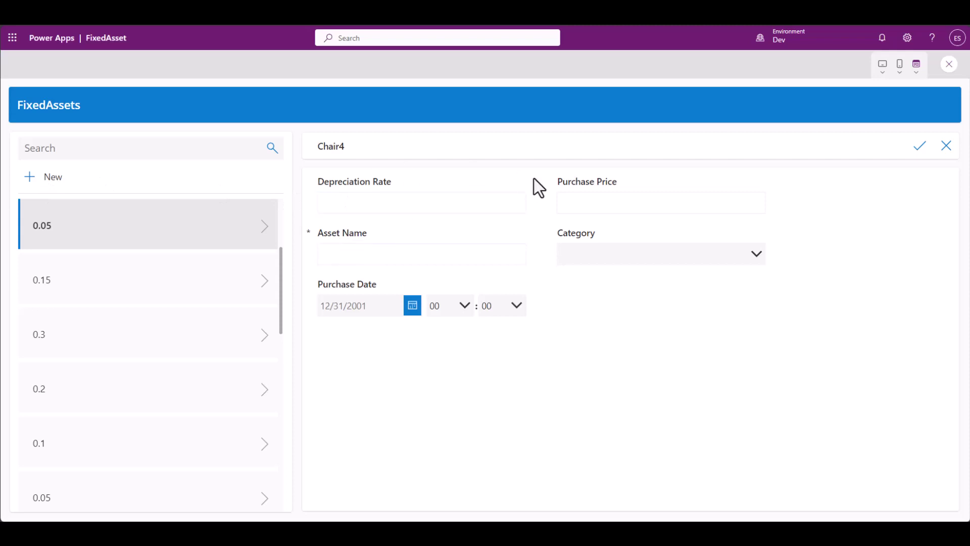
pyautogui.click(946, 151)
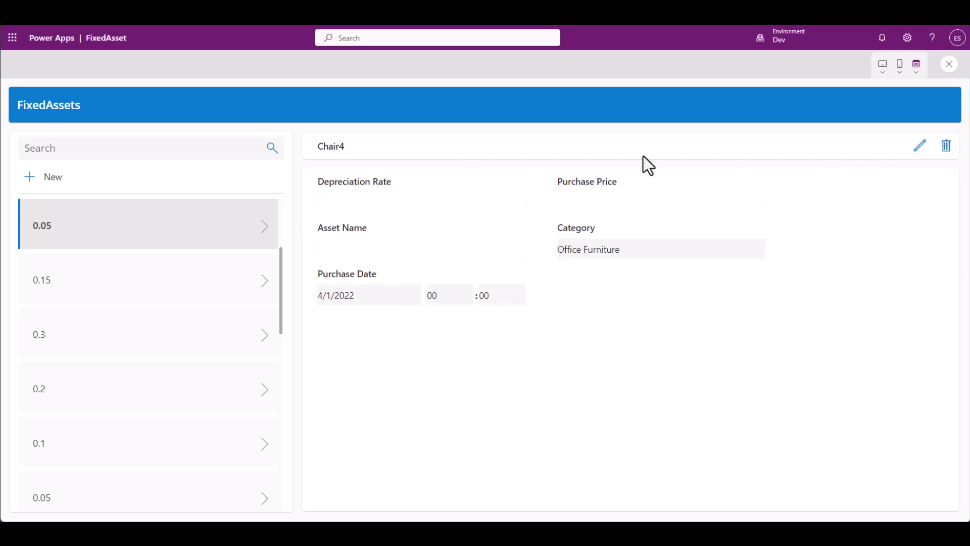
pyautogui.click(949, 65)
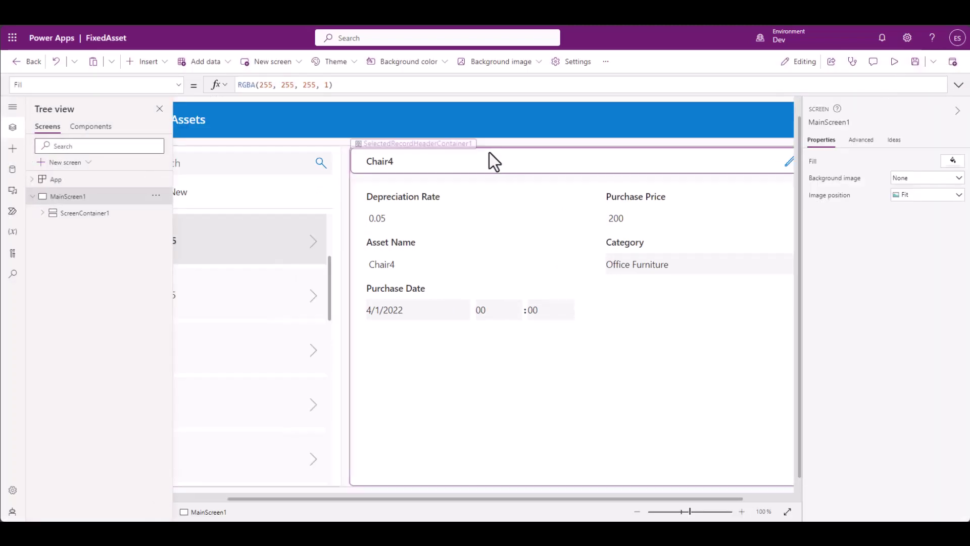
# Examine the main screen's structure by selecting MainScreen1, TableNameContainer1, BodyContainer1 and RecordsGallery1.
pyautogui.click(190, 498)
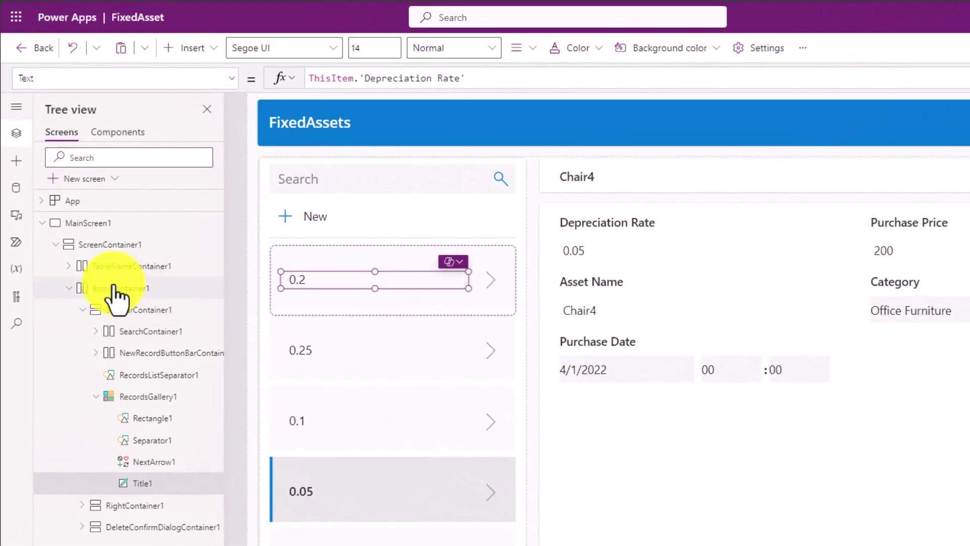
pyautogui.click(88, 225)
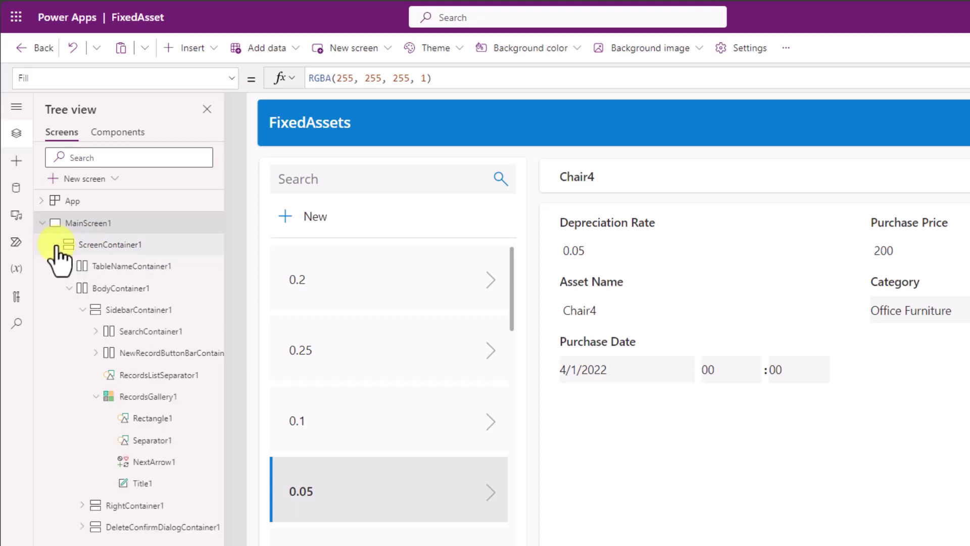
pyautogui.click(114, 268)
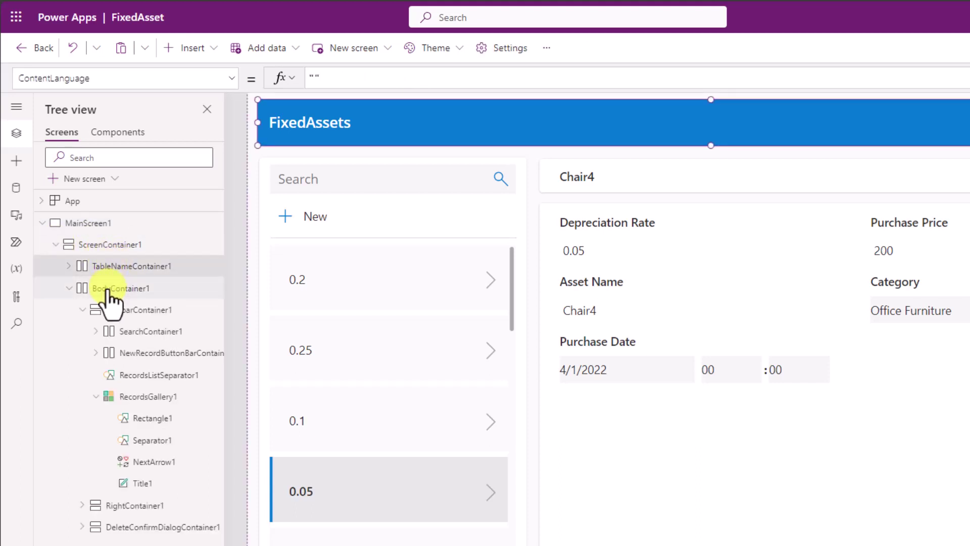
pyautogui.click(107, 290)
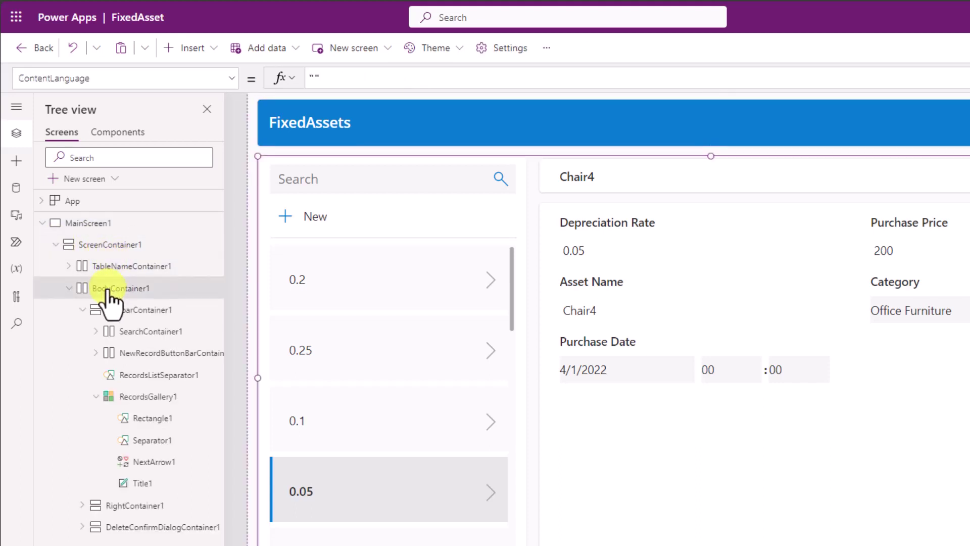
pyautogui.click(140, 397)
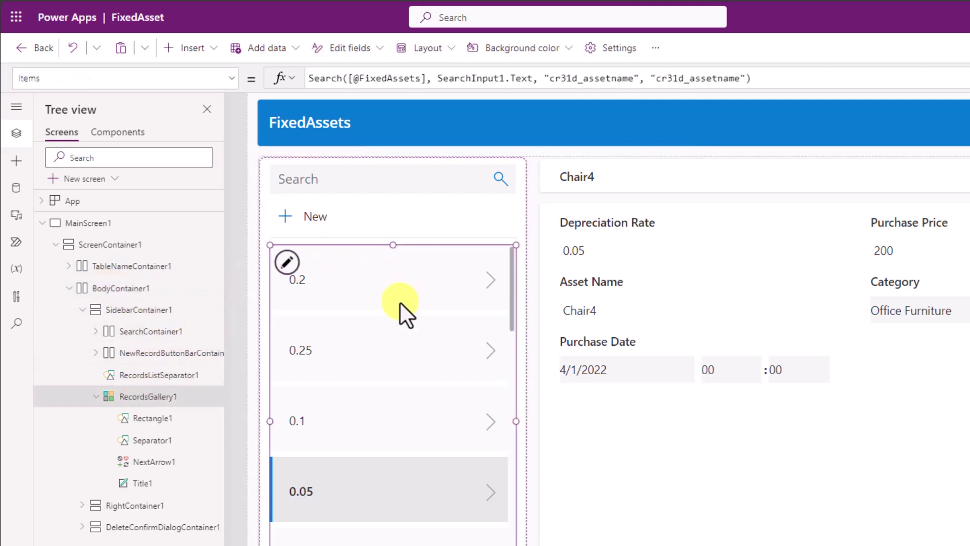
# Set the Text formula of the records gallery's title label to ThisItem.'Asset Name'.
pyautogui.click(287, 263)
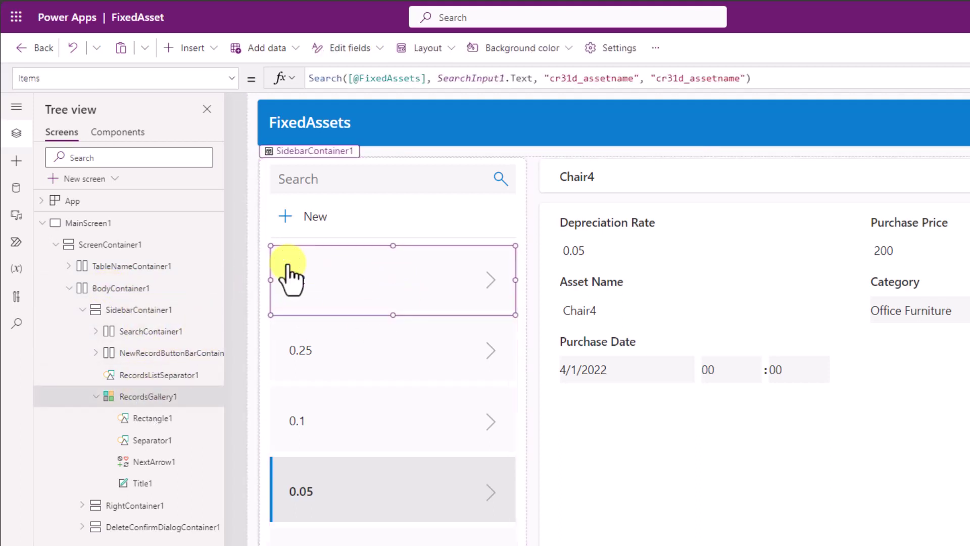
pyautogui.click(305, 279)
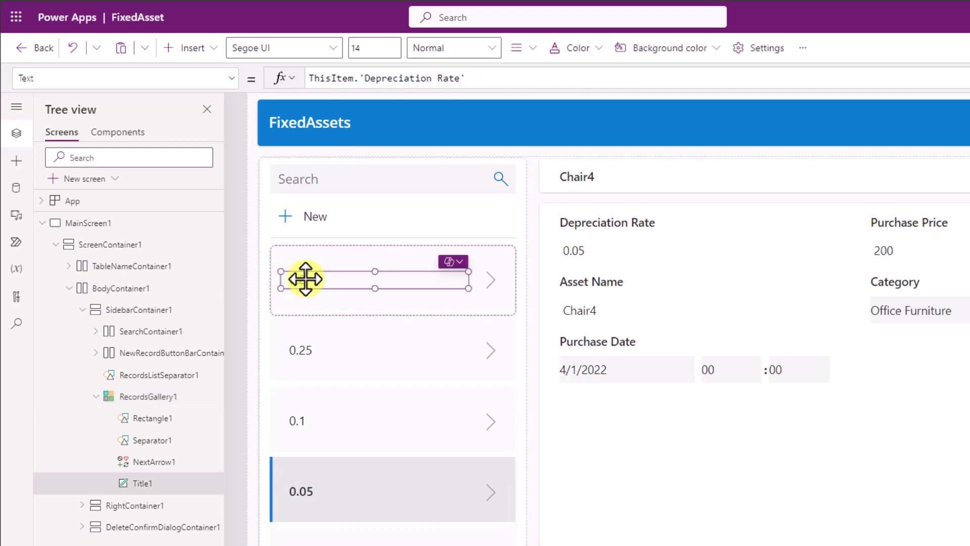
pyautogui.moveTo(361, 78); pyautogui.dragTo(512, 71)
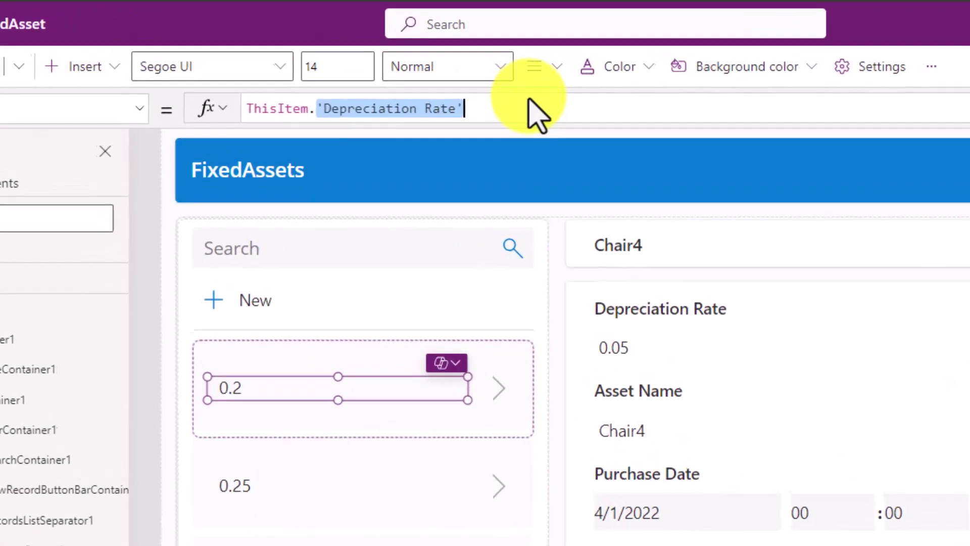
pyautogui.press('BackSpace')
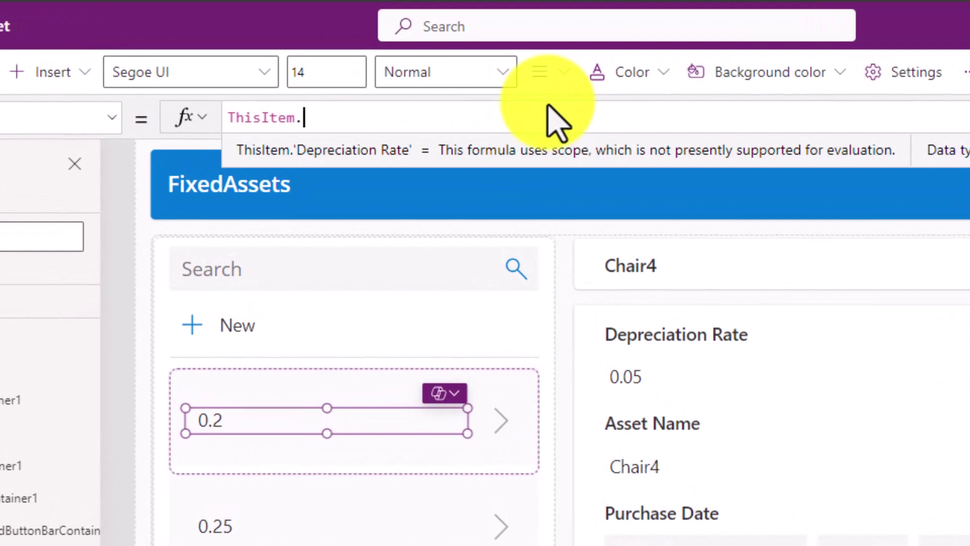
pyautogui.write('A')
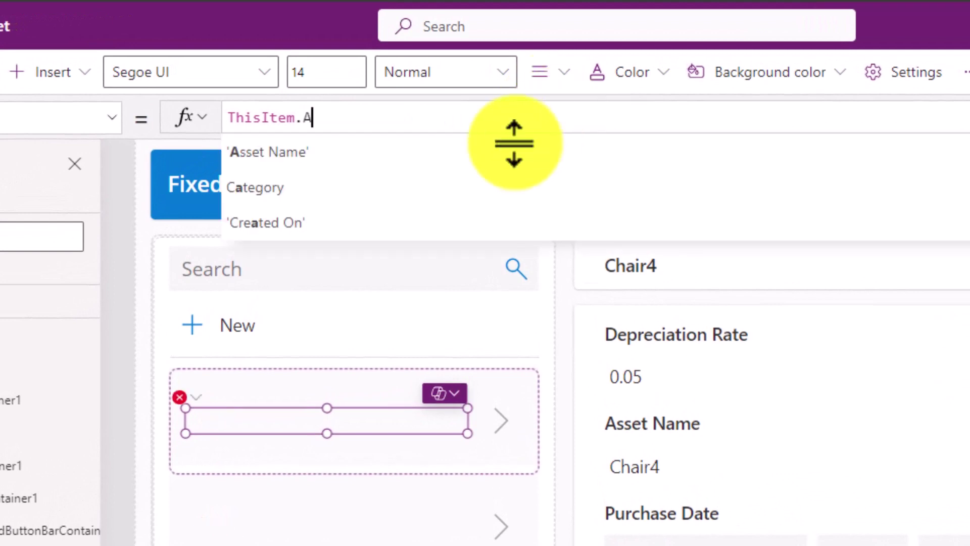
pyautogui.click(389, 154)
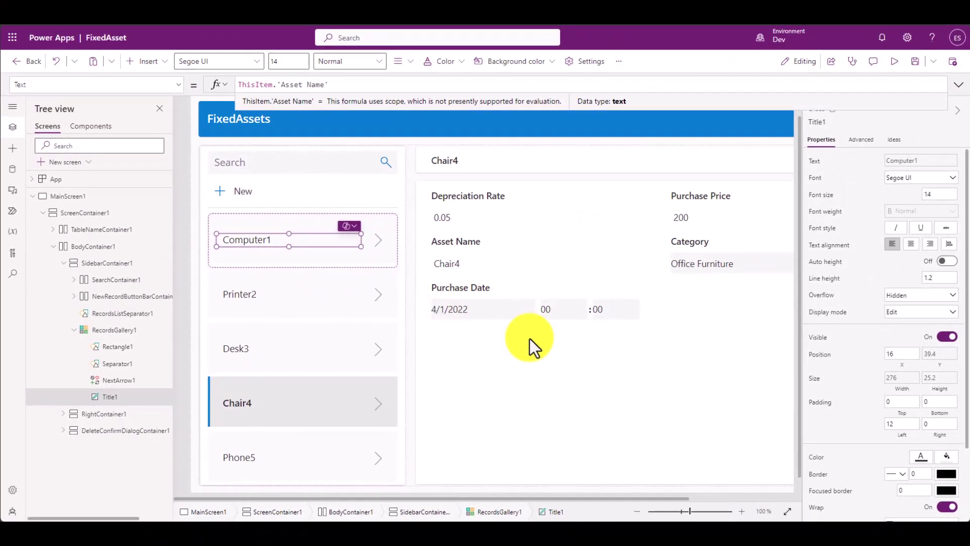
# Move the Asset Name field to the first position in the record form's field order.
pyautogui.click(530, 338)
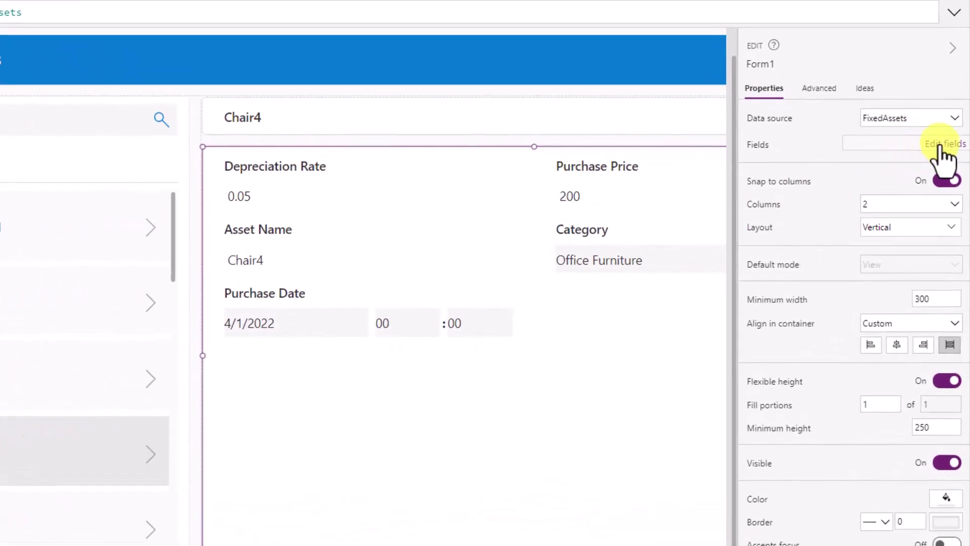
pyautogui.click(943, 145)
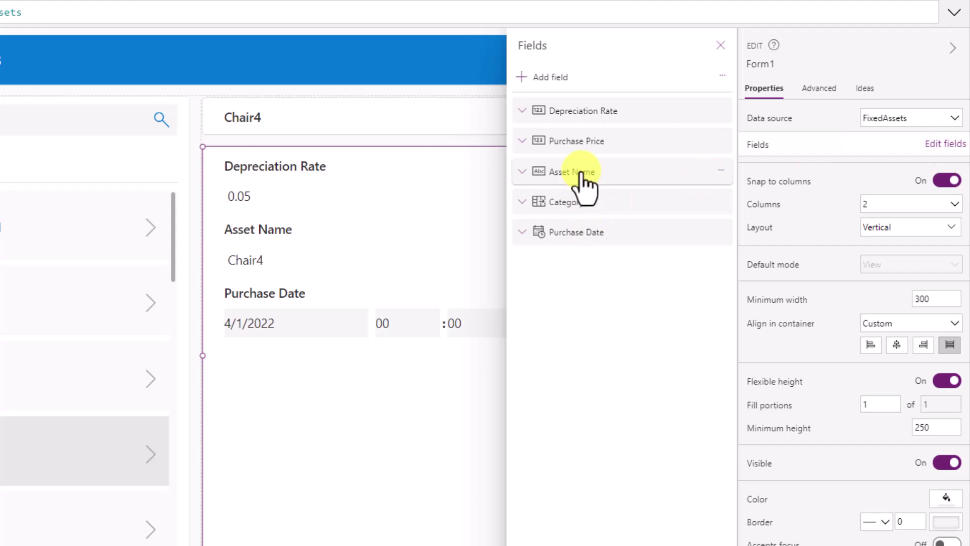
pyautogui.moveTo(582, 172); pyautogui.dragTo(584, 96)
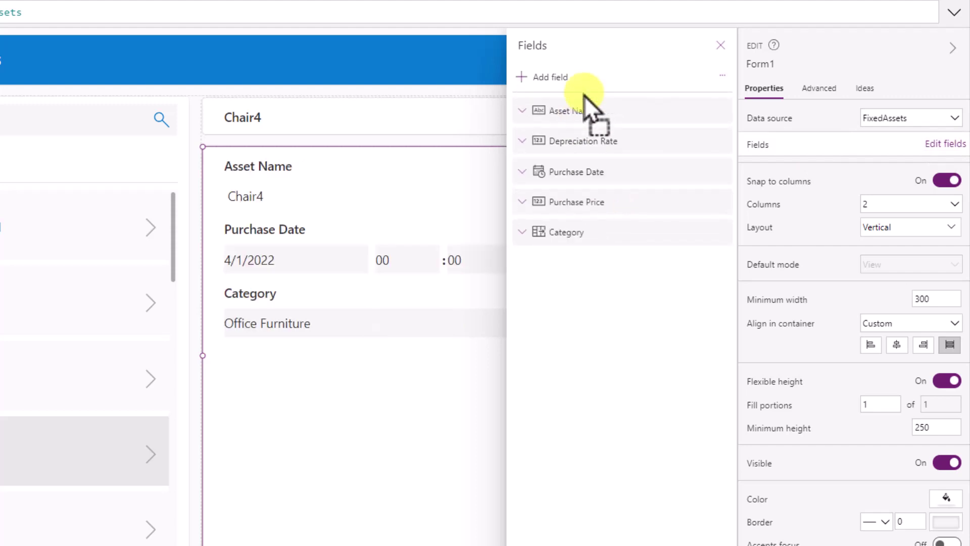
pyautogui.click(721, 45)
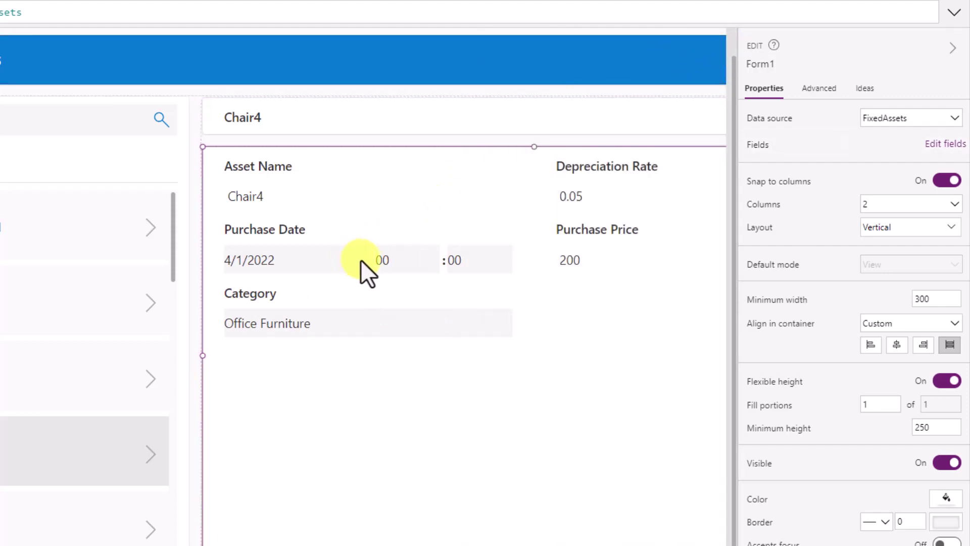
# Unlock the Purchase Date card in the record form for editing.
pyautogui.click(395, 261)
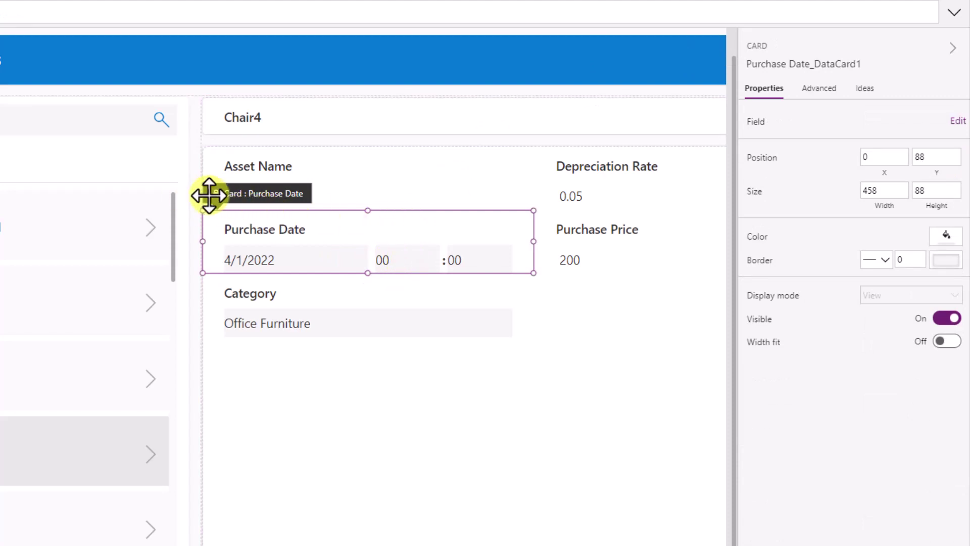
pyautogui.click(330, 231)
pyautogui.click(398, 264)
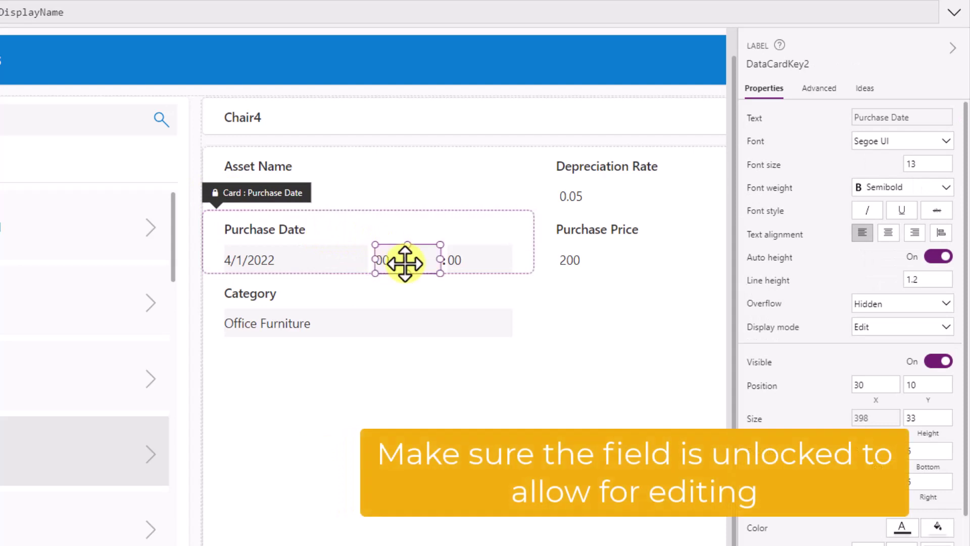
pyautogui.click(431, 226)
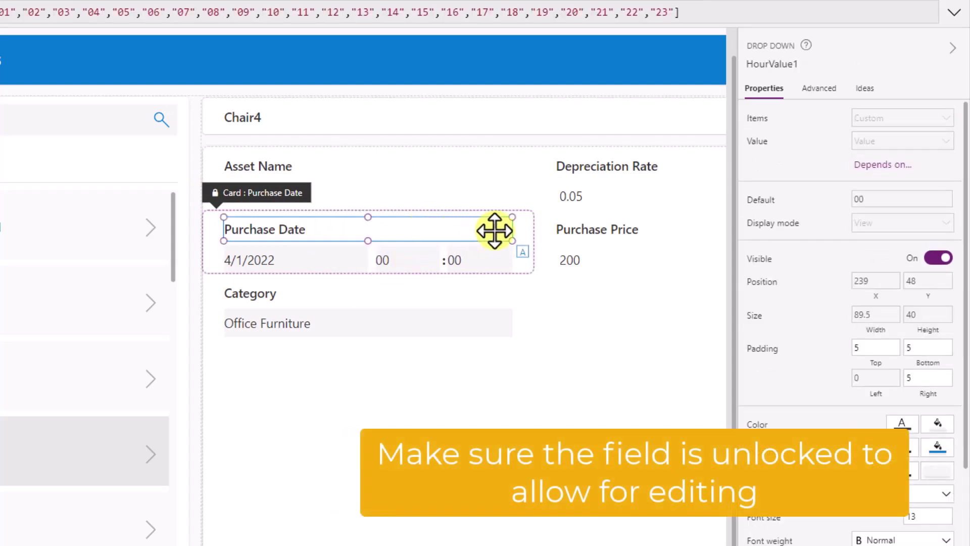
pyautogui.click(523, 232)
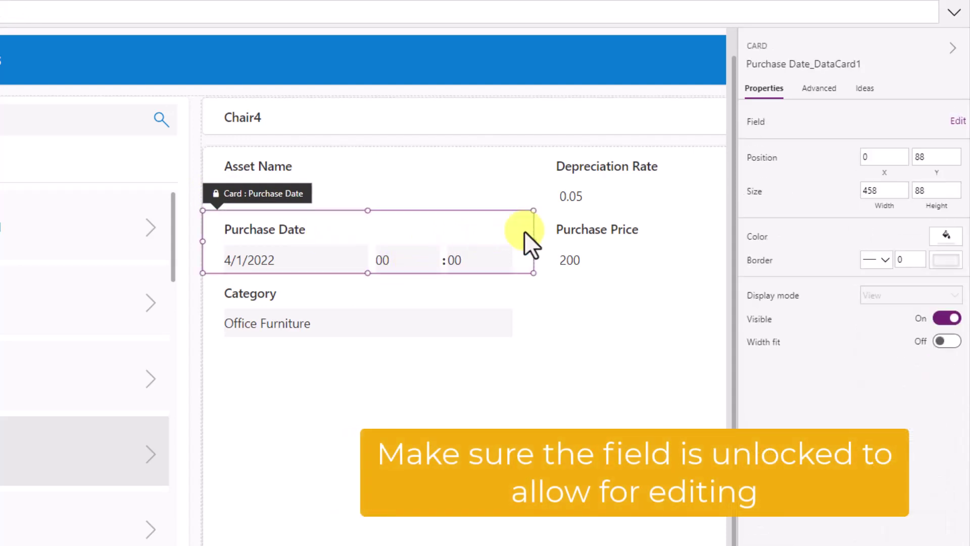
pyautogui.rightClick(518, 227)
pyautogui.click(535, 241)
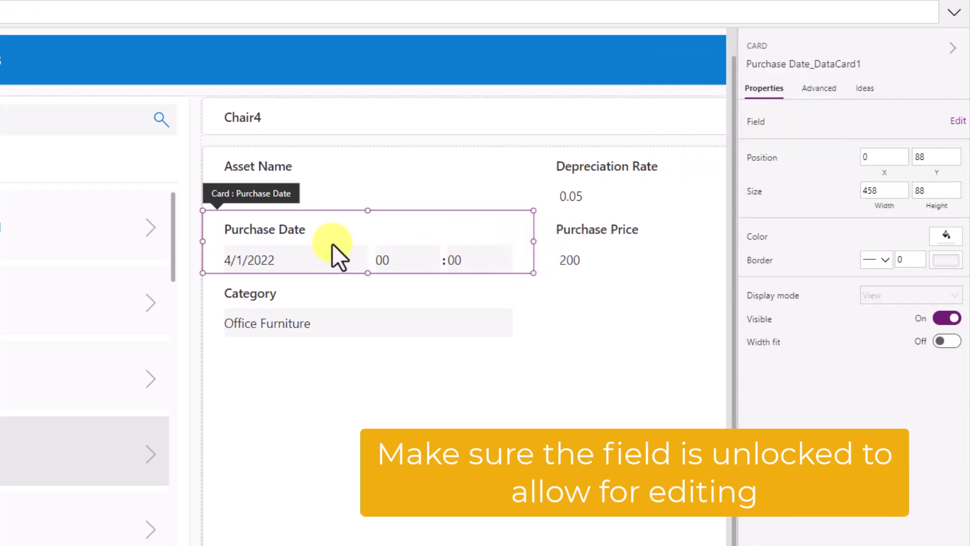
# Hide the hour drop-down, minute drop-down and colon separator in the Purchase Date card.
pyautogui.click(387, 259)
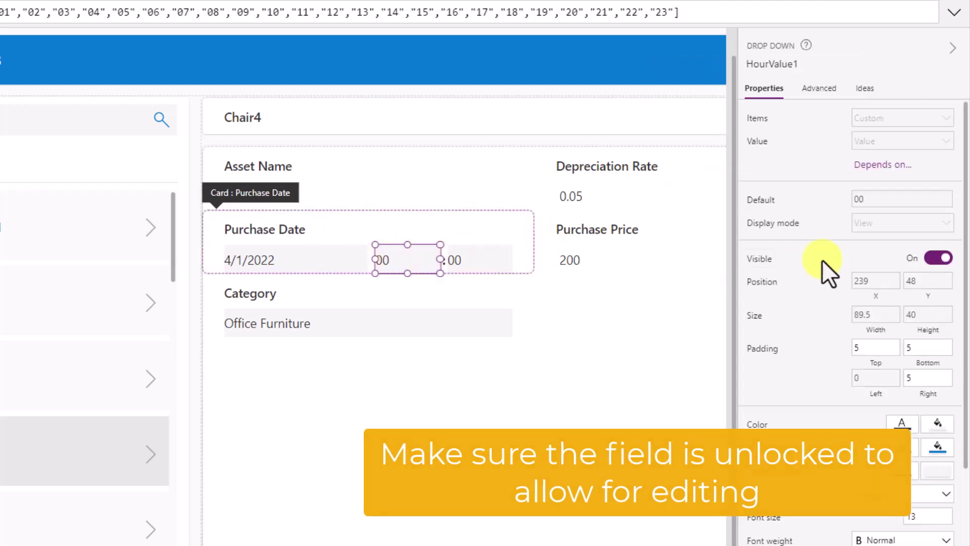
pyautogui.click(936, 258)
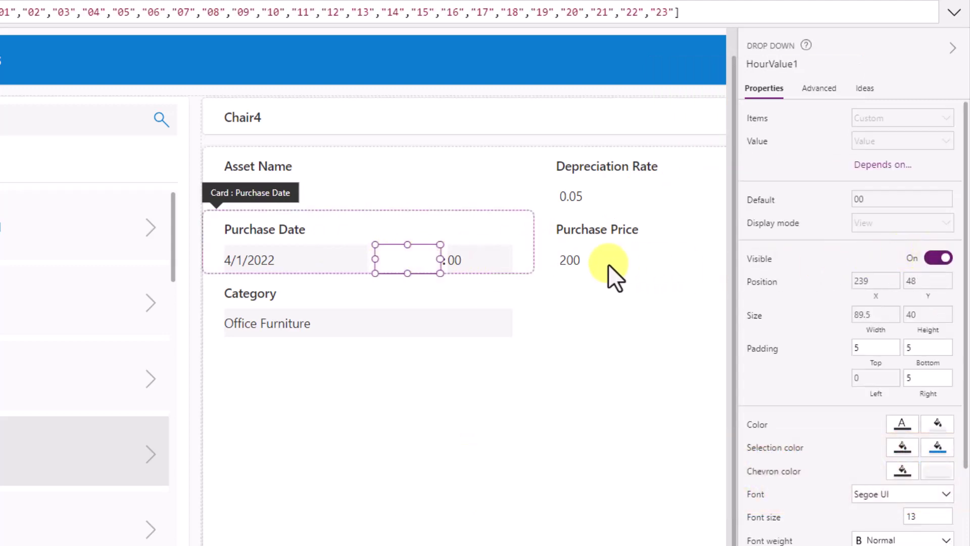
pyautogui.click(937, 258)
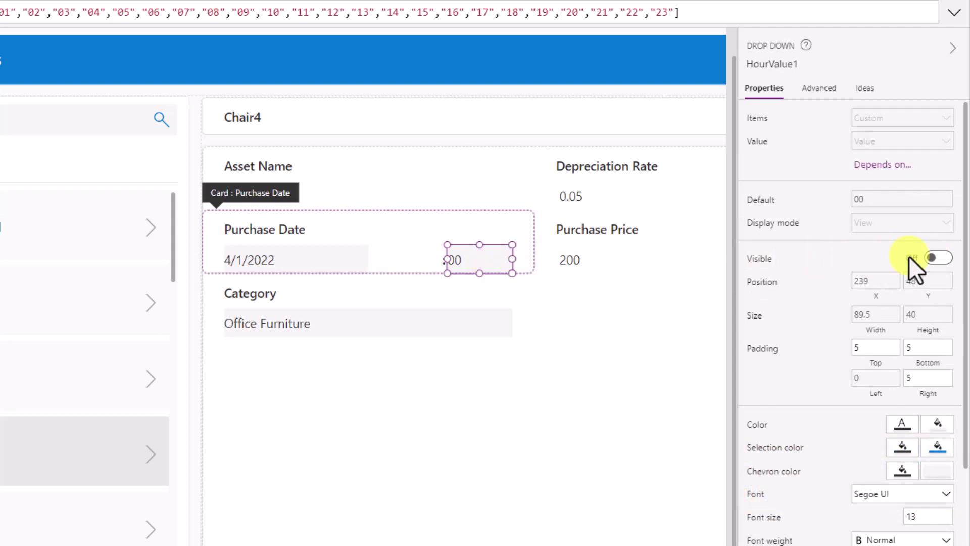
pyautogui.click(933, 259)
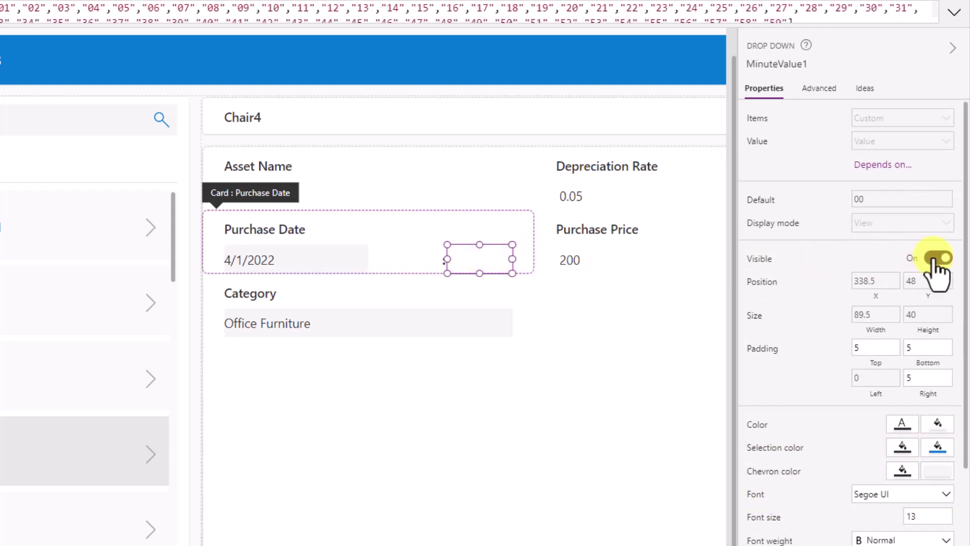
pyautogui.click(442, 260)
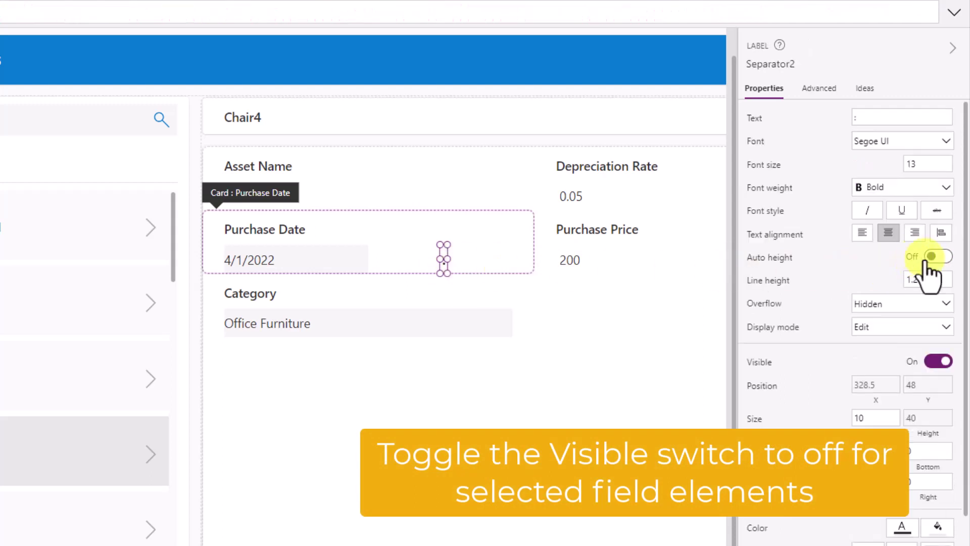
pyautogui.click(938, 362)
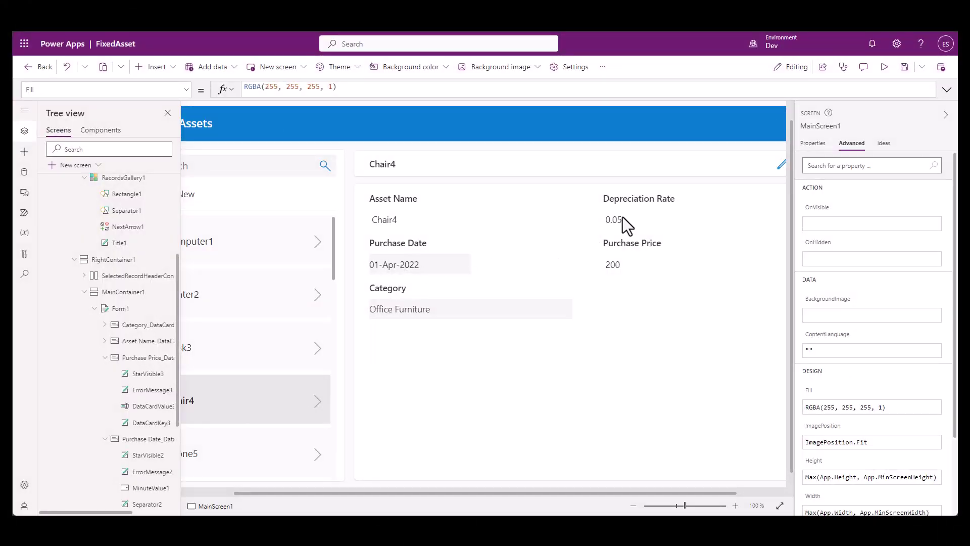
# Set the Default formula of the Depreciation Rate value in the record form to Text(Parent.Default,"#,##0.00").
pyautogui.click(622, 217)
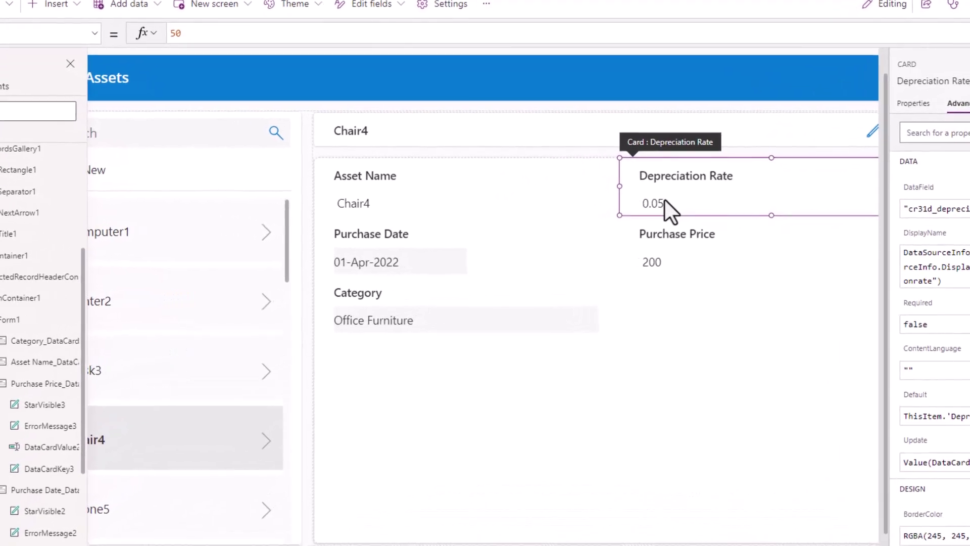
pyautogui.click(665, 230)
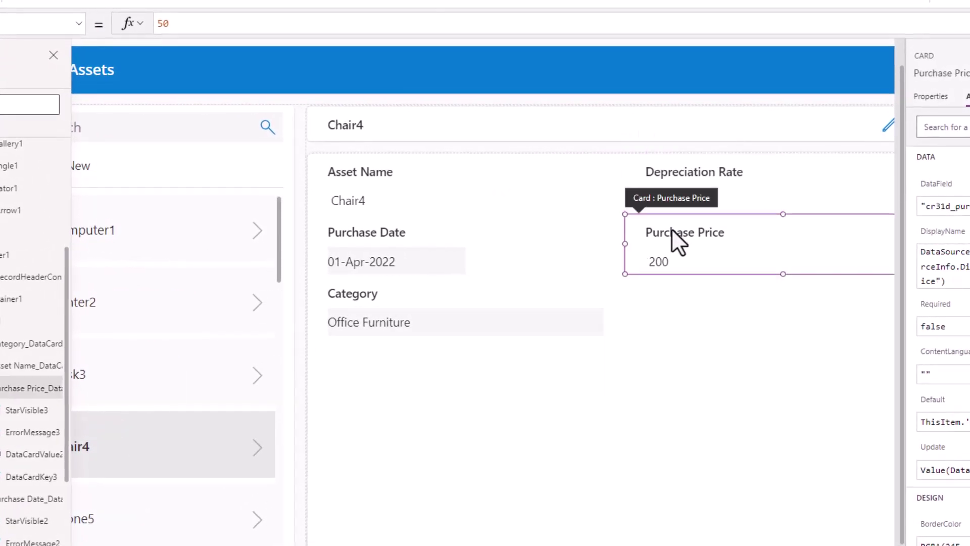
pyautogui.click(678, 175)
pyautogui.click(653, 199)
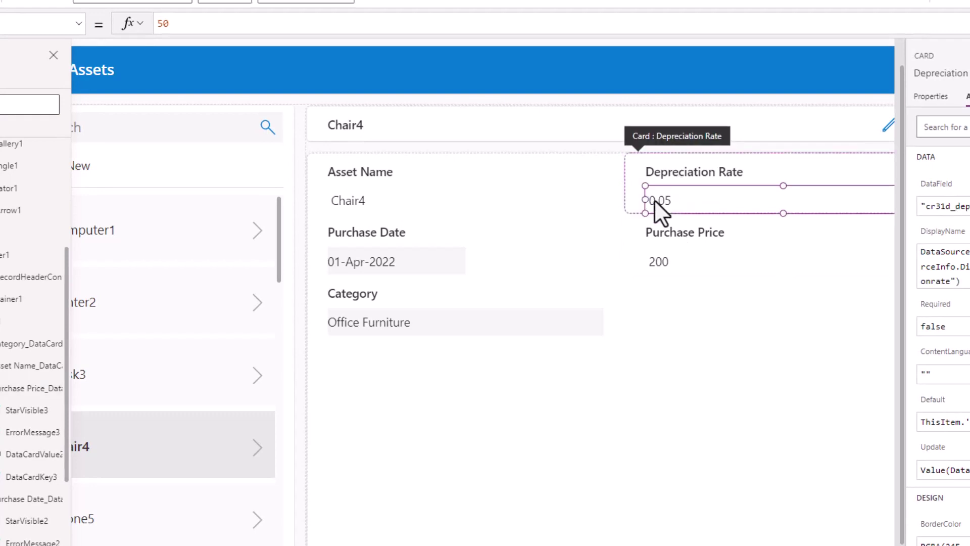
pyautogui.click(158, 24)
pyautogui.write('Te')
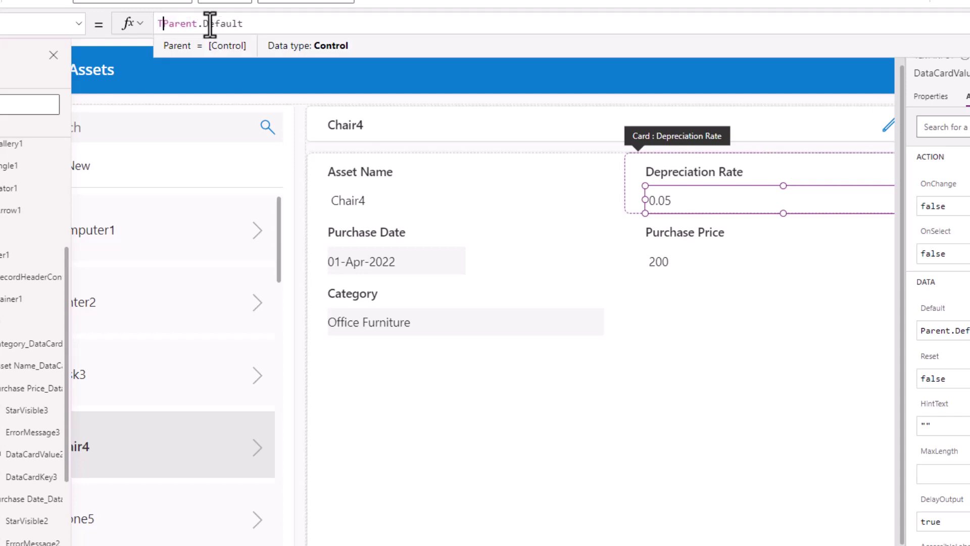
pyautogui.write('xt(')
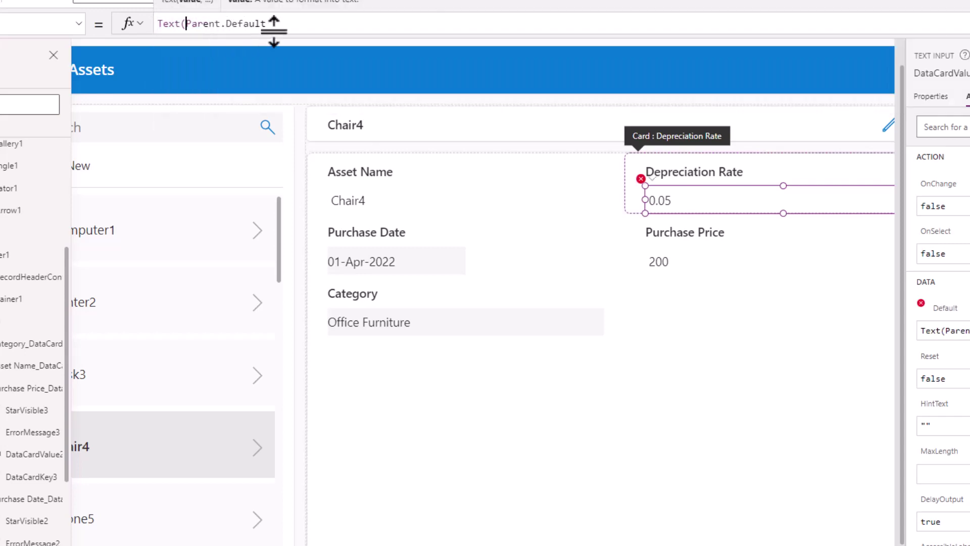
pyautogui.click(278, 23)
pyautogui.write(',"')
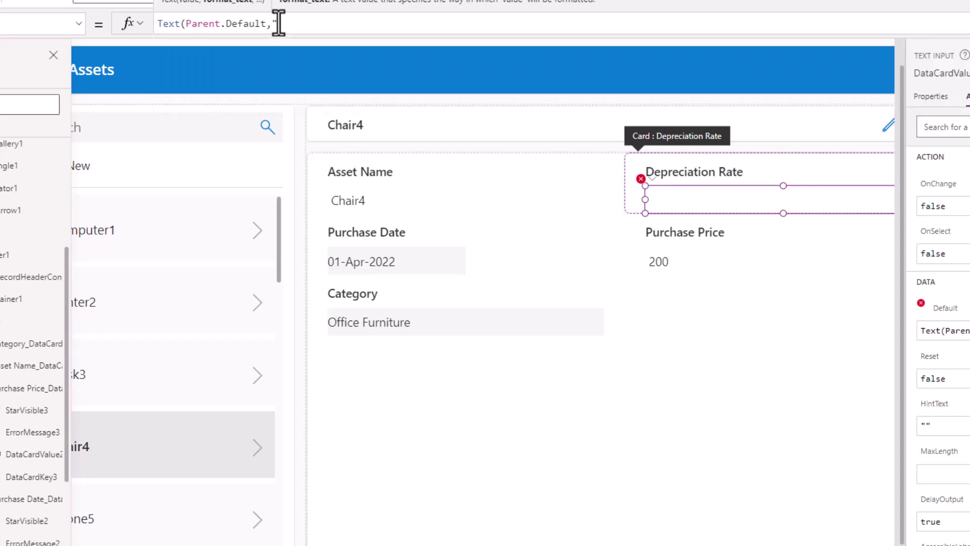
pyautogui.write('#,##0.00")')
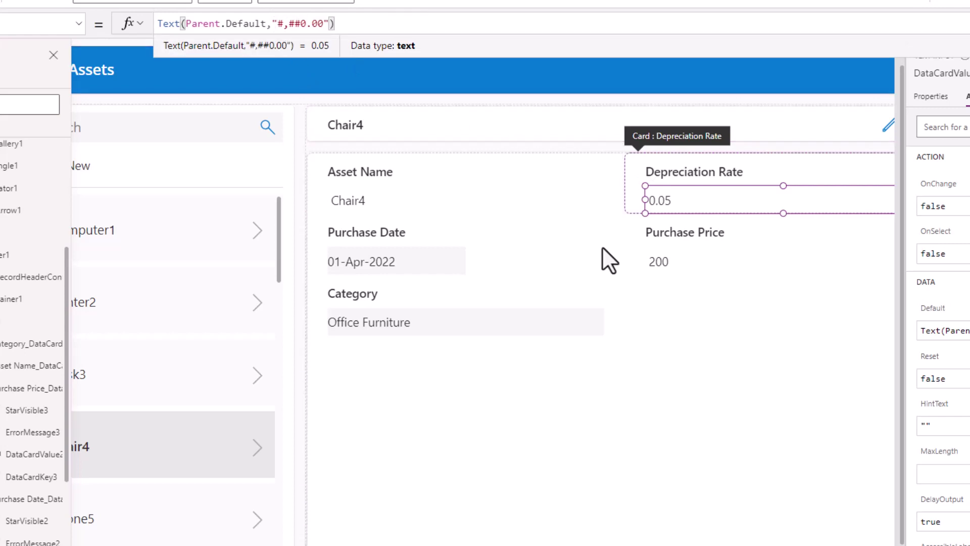
# Set the Default formula of the Purchase Price value in the record form to Text(Parent.Default,"#,##0.00").
pyautogui.click(663, 258)
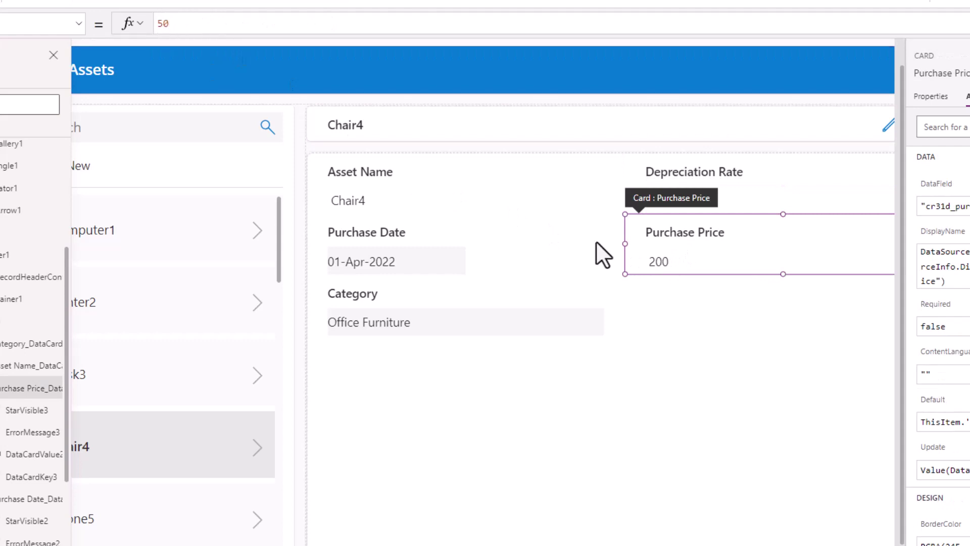
pyautogui.click(656, 259)
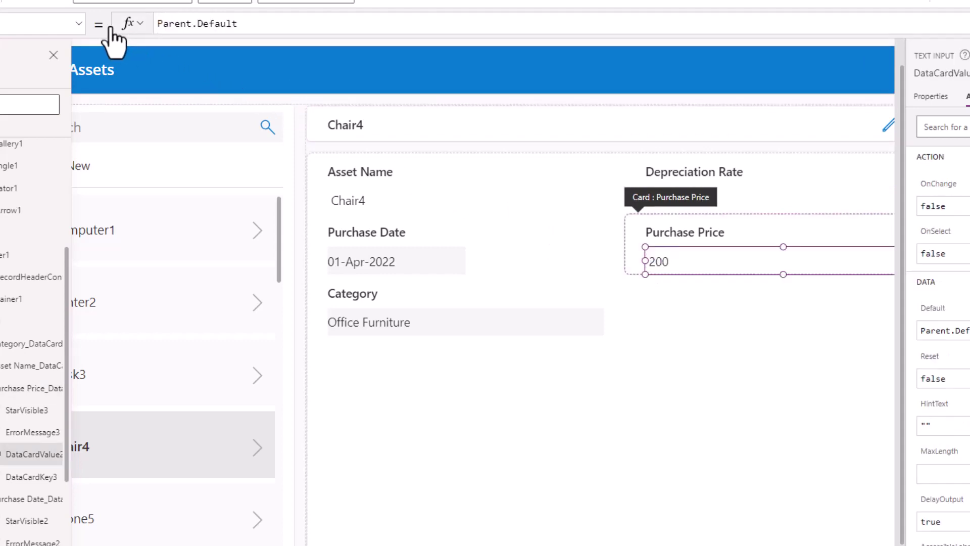
pyautogui.click(159, 24)
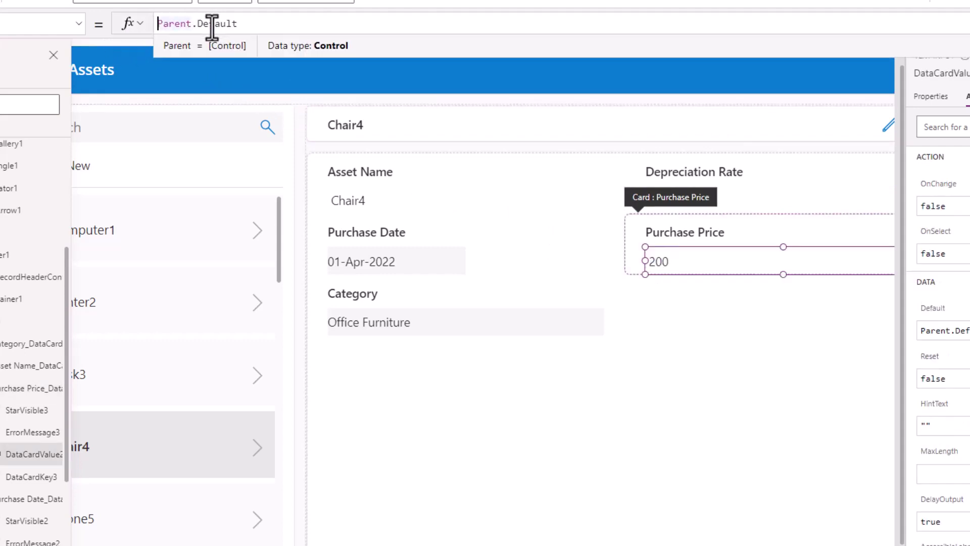
pyautogui.write('Text')
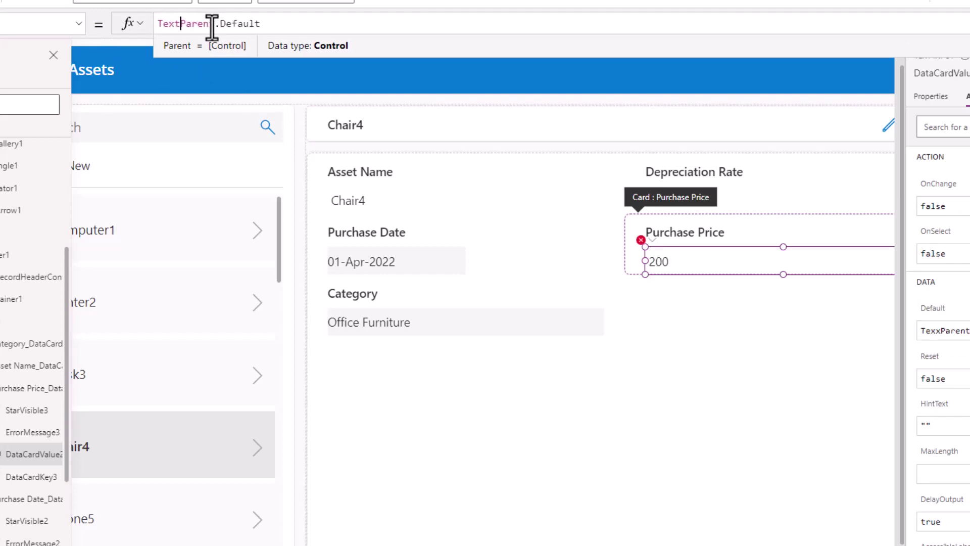
pyautogui.write('(')
pyautogui.click(277, 24)
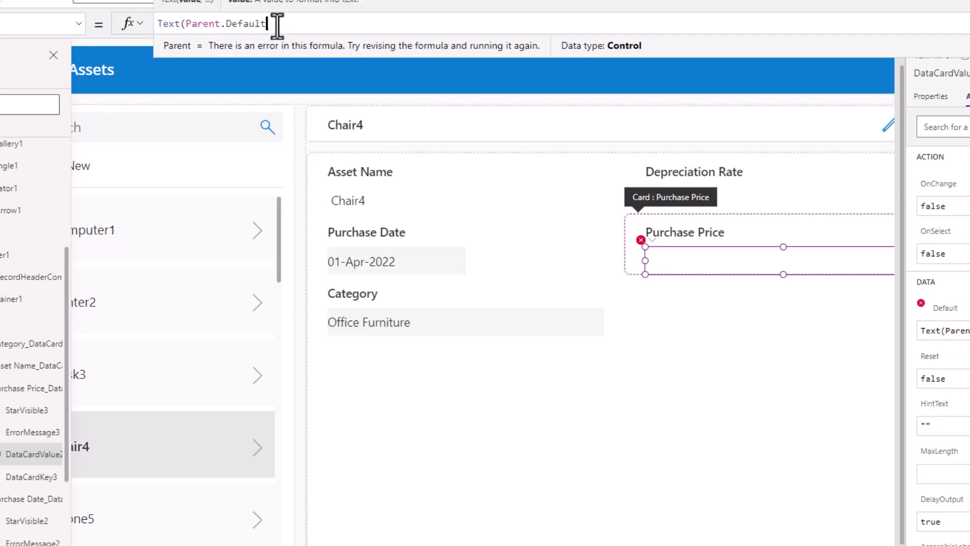
pyautogui.write(',"')
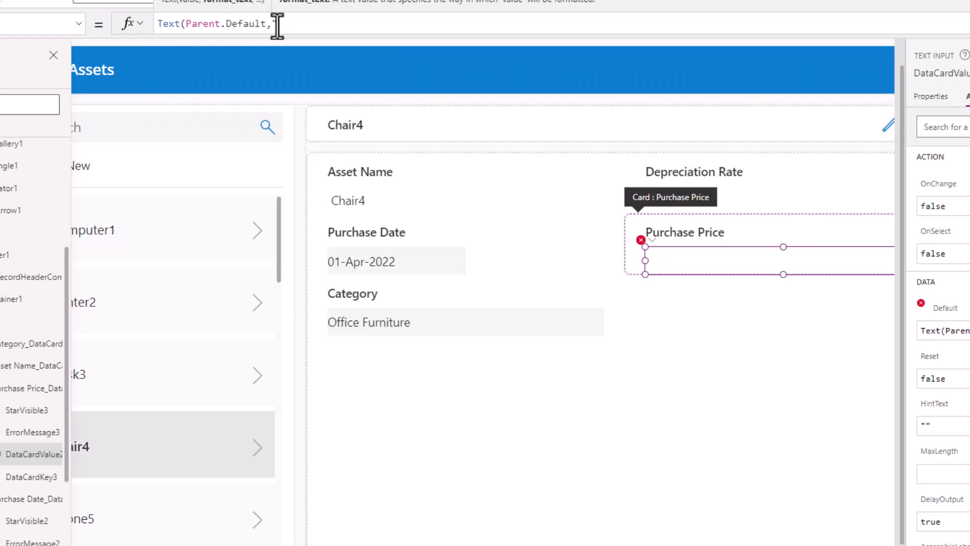
pyautogui.write('#,##0.00")')
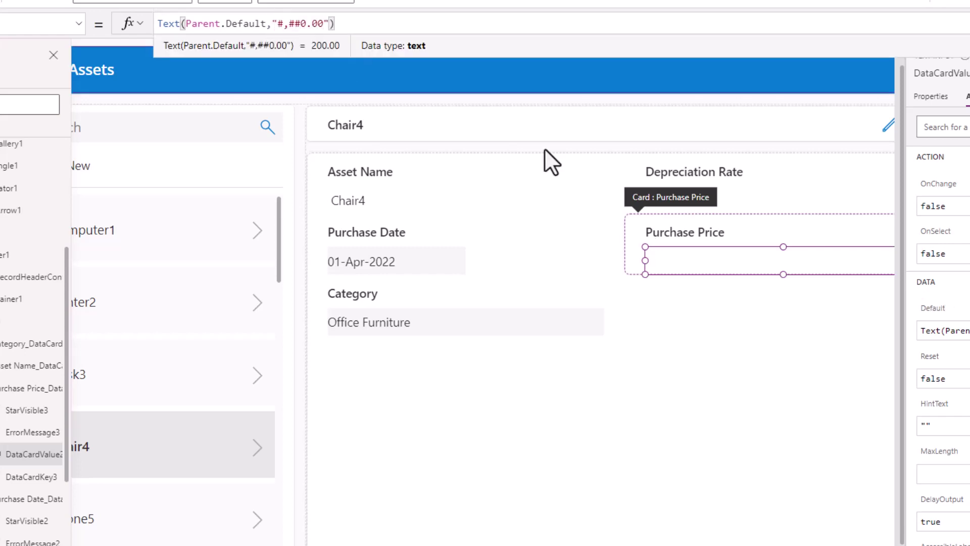
pyautogui.click(797, 349)
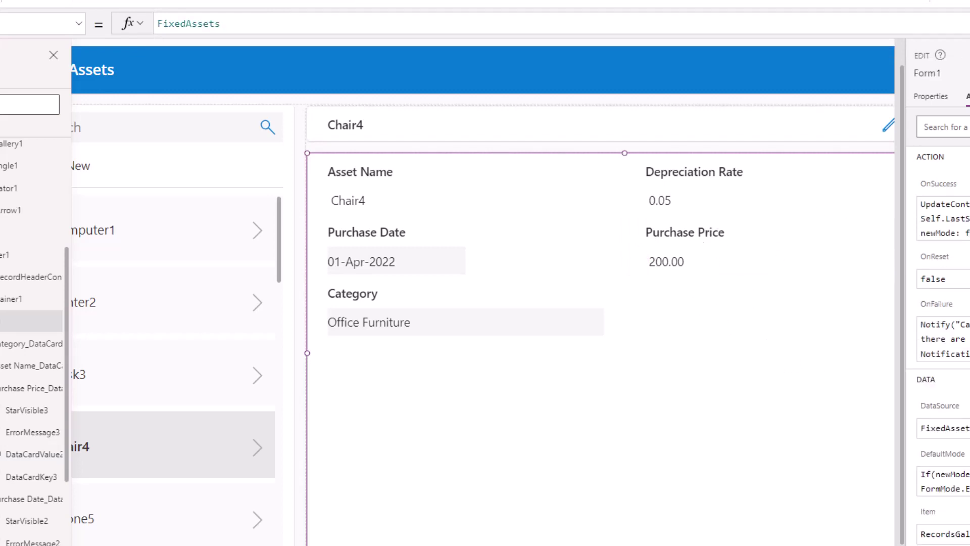
pyautogui.press('F5')
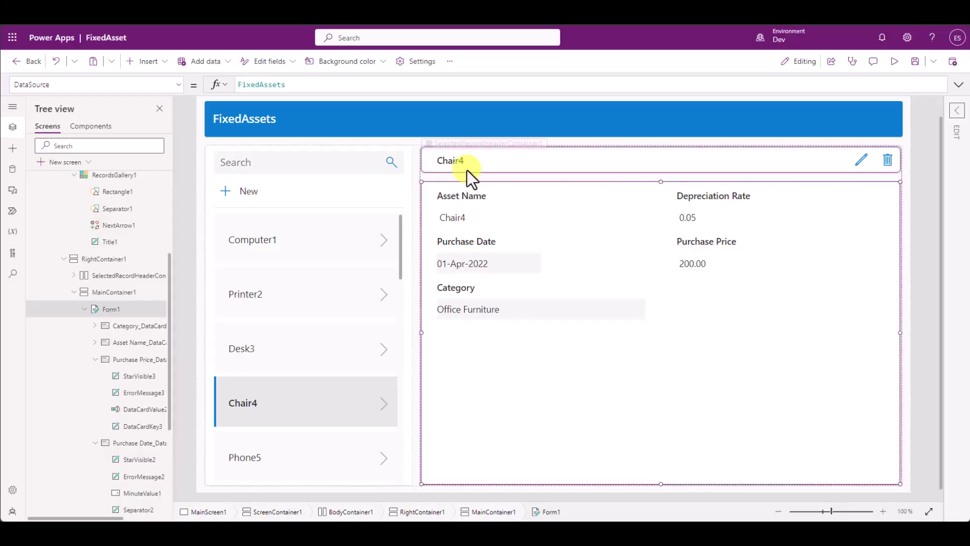
# Comment out the record header title's existing Text formula with // and add "Fixed Asset Record" on a new line as its text.
pyautogui.click(475, 163)
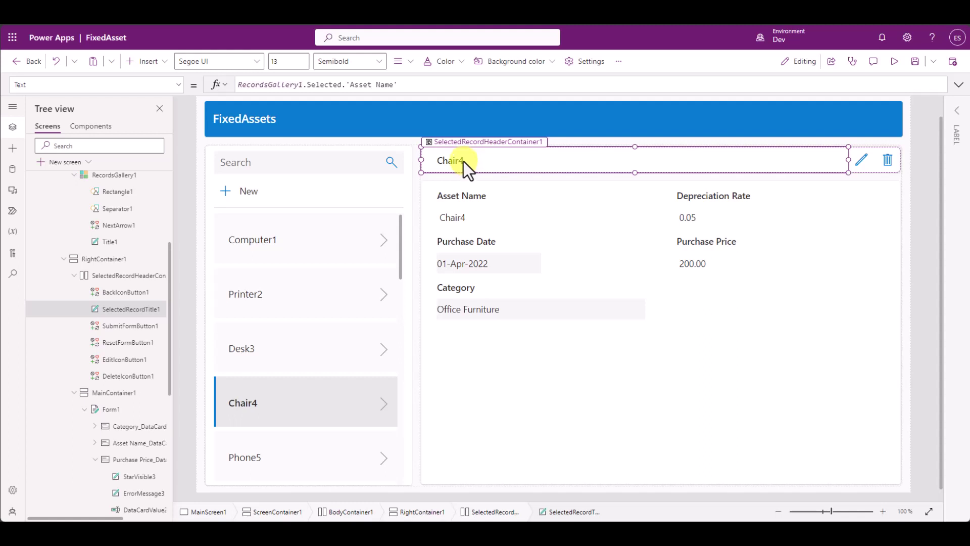
pyautogui.moveTo(401, 93); pyautogui.dragTo(405, 123)
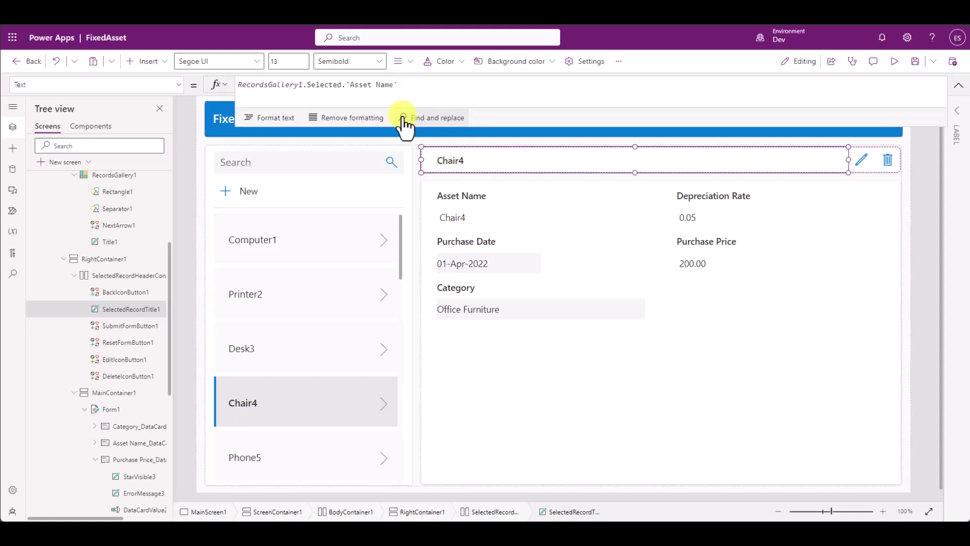
pyautogui.click(239, 85)
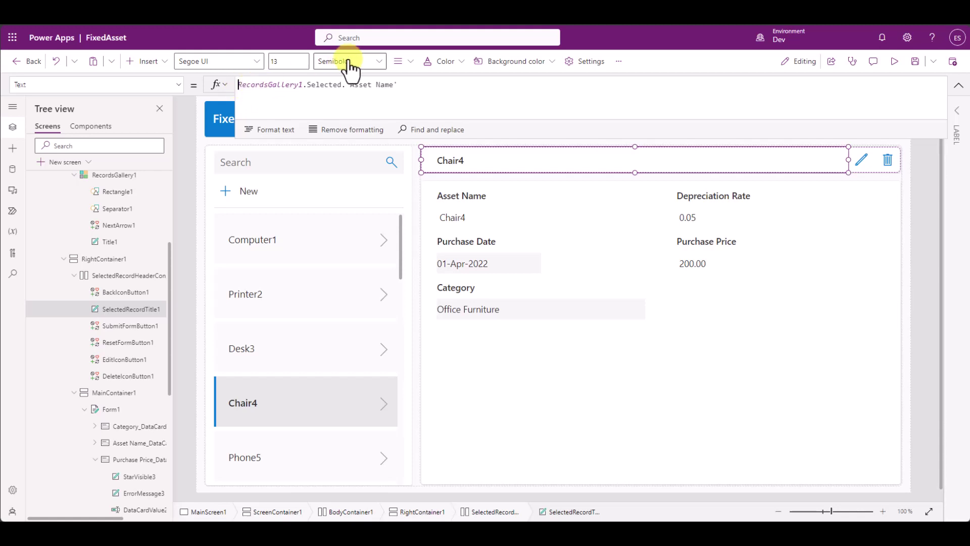
pyautogui.write('//')
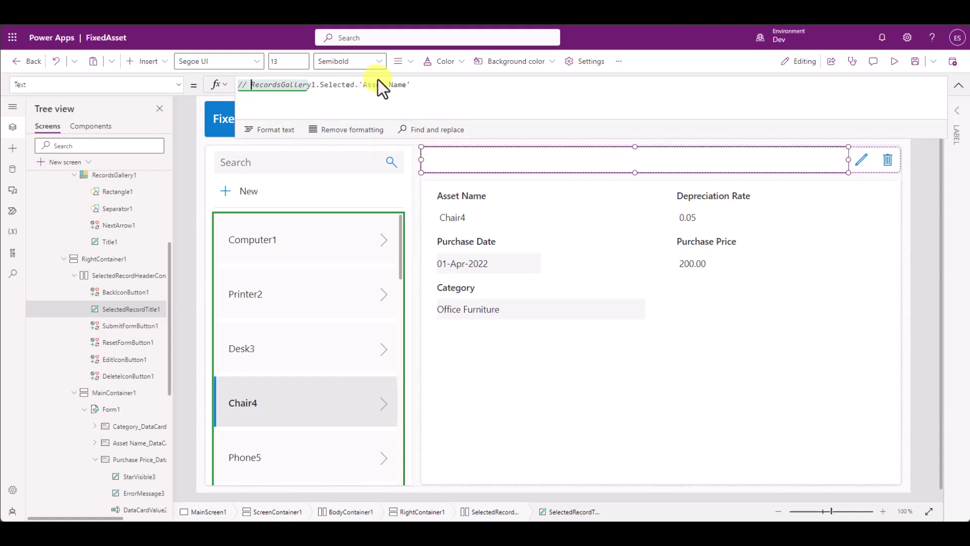
pyautogui.hotkey('shift', 'Return')
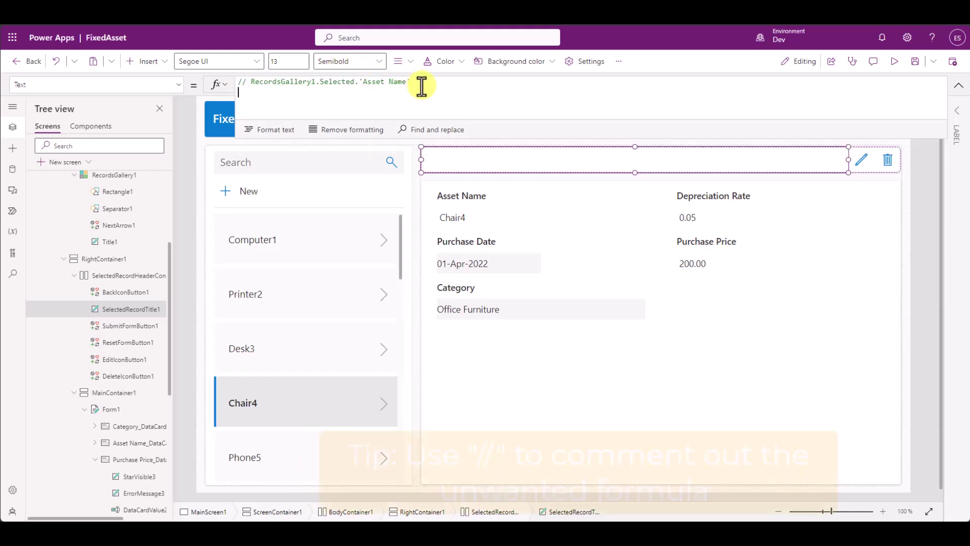
pyautogui.write('"Asse')
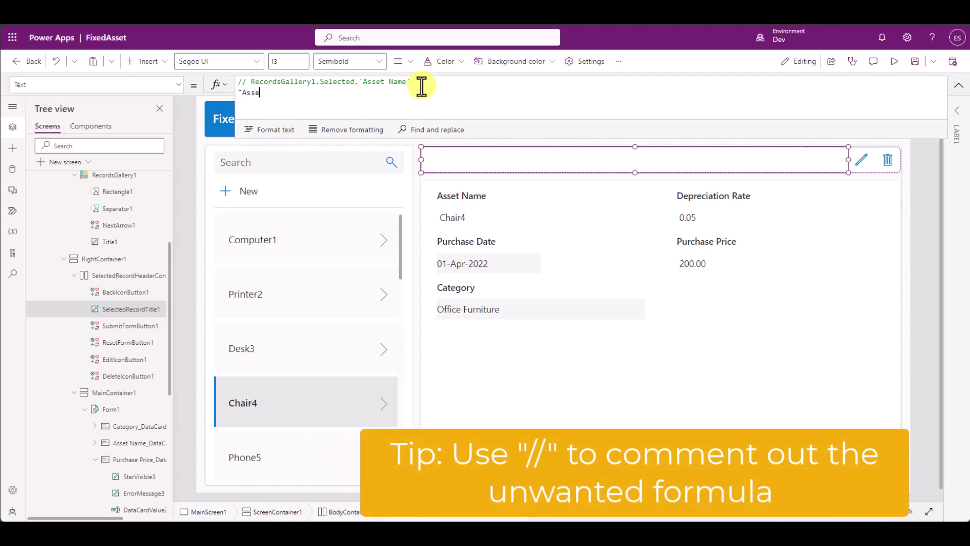
pyautogui.write('t Record"')
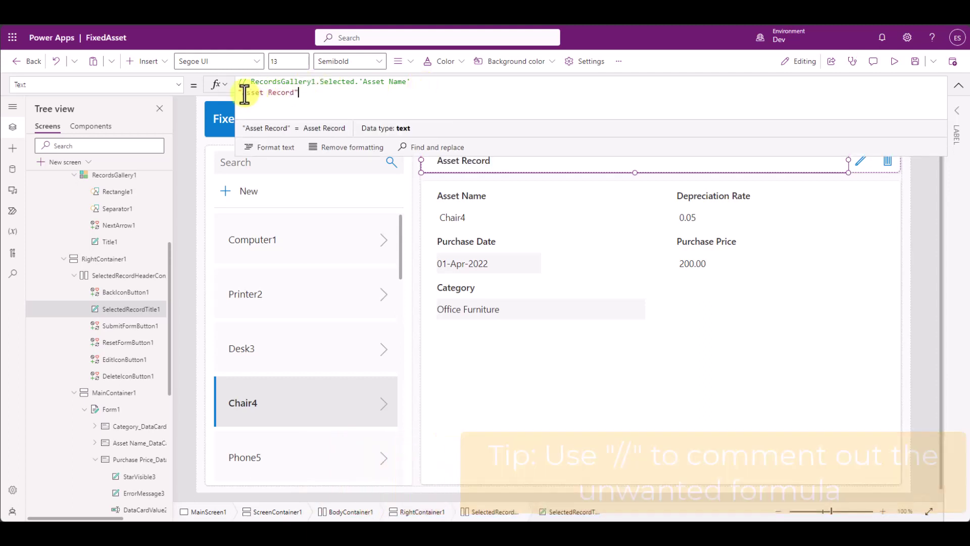
pyautogui.click(245, 94)
pyautogui.write('Fixed')
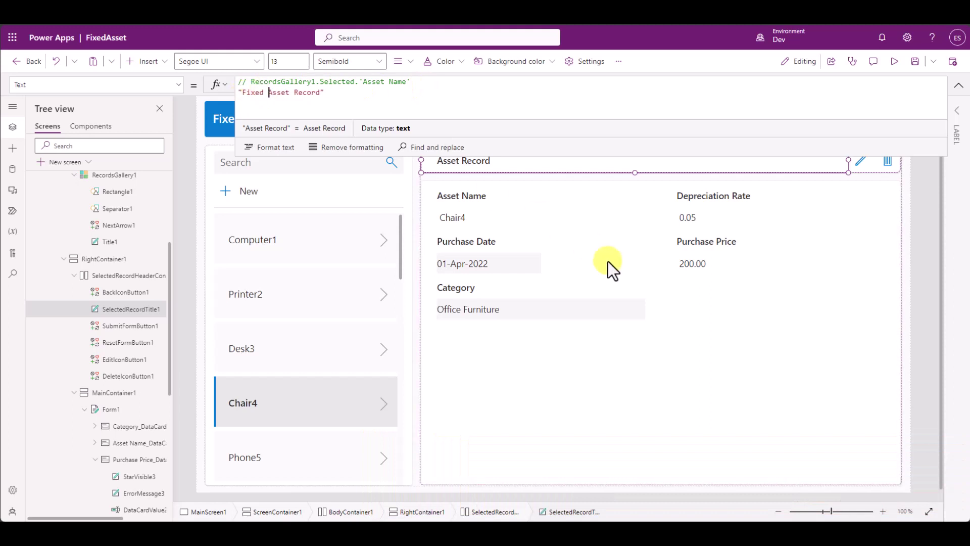
pyautogui.click(666, 363)
pyautogui.click(956, 87)
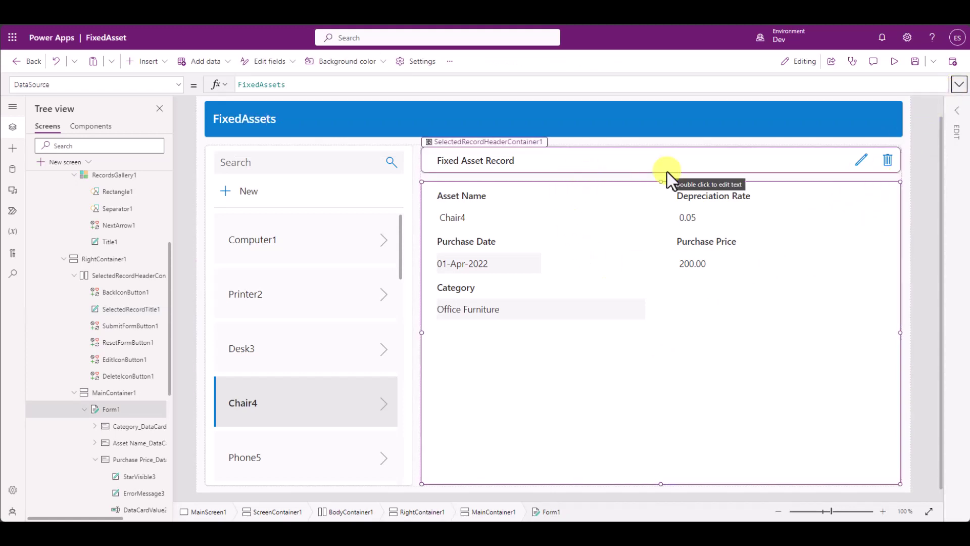
# Preview the app and open the Computer1 and Desk3 records from the gallery to check their details.
pyautogui.click(894, 61)
pyautogui.click(110, 227)
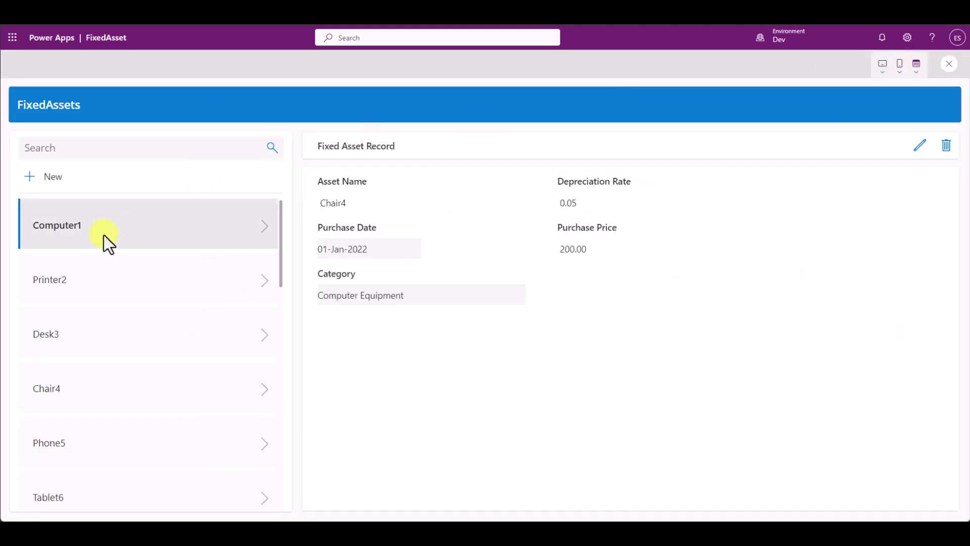
pyautogui.press('Escape')
pyautogui.click(894, 61)
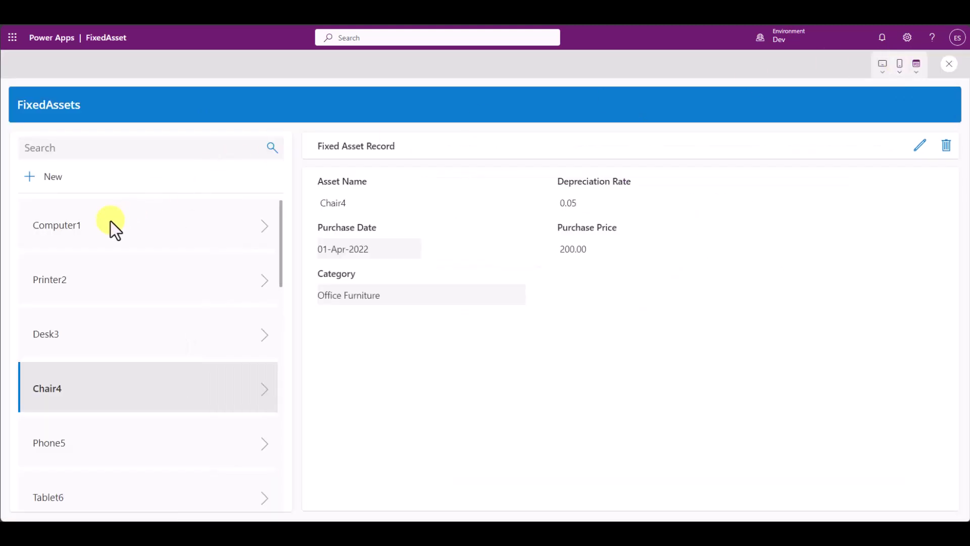
pyautogui.click(109, 222)
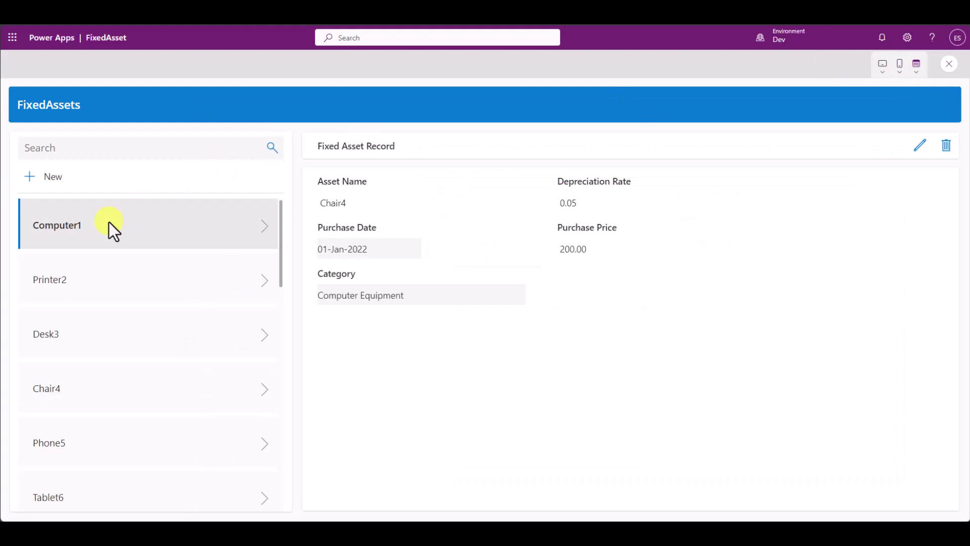
pyautogui.click(75, 269)
pyautogui.click(76, 279)
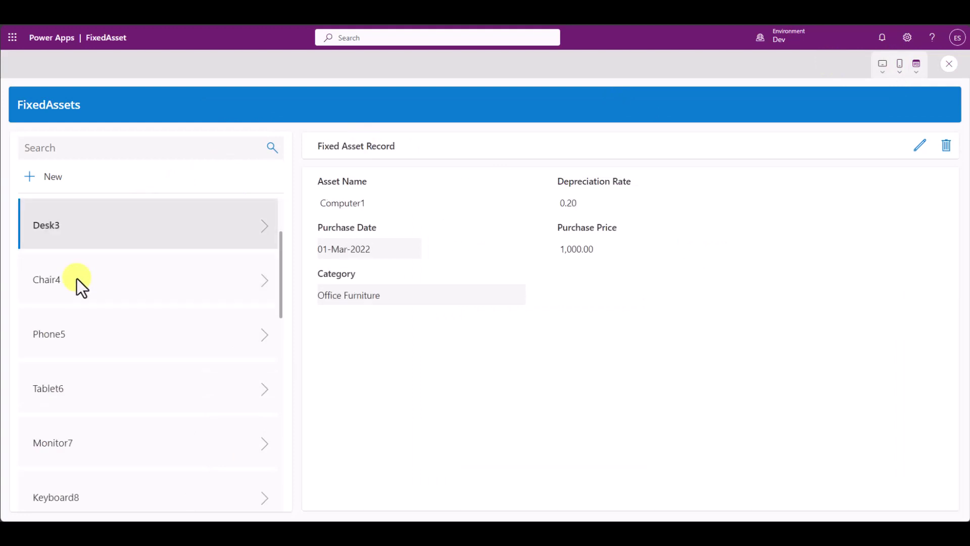
# Search the gallery for Computer121 and view the Computer121 and Computer1211 records, ending on Computer121.
pyautogui.click(71, 148)
pyautogui.write('Com')
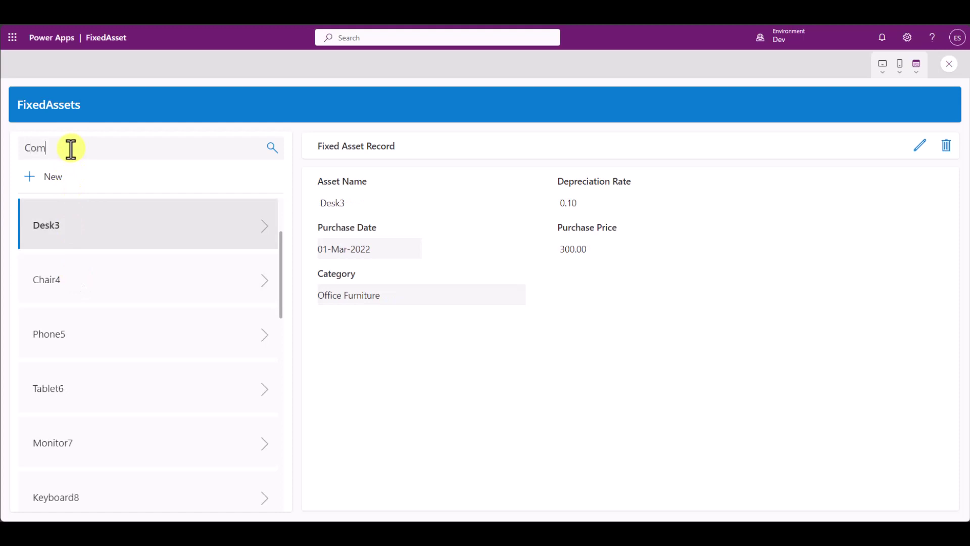
pyautogui.write('puter1')
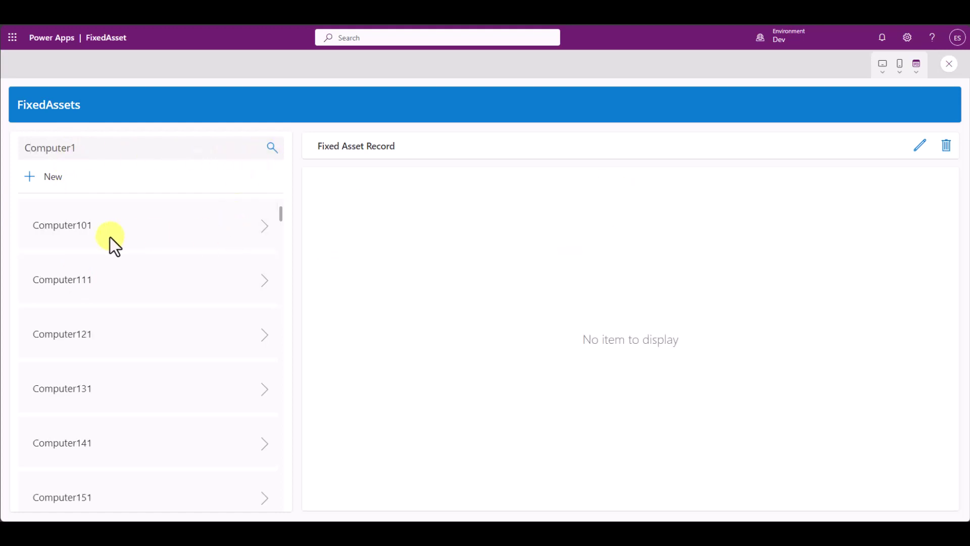
pyautogui.write('21')
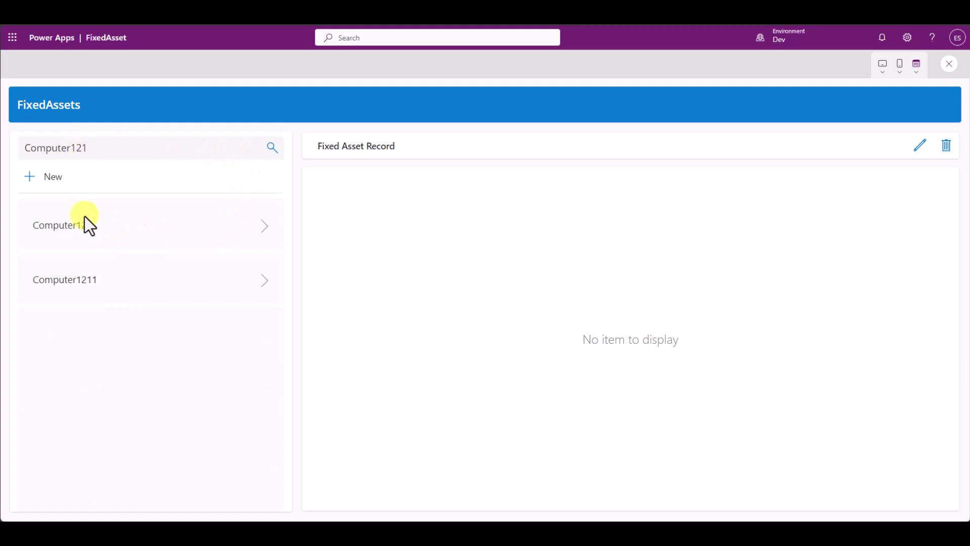
pyautogui.click(101, 222)
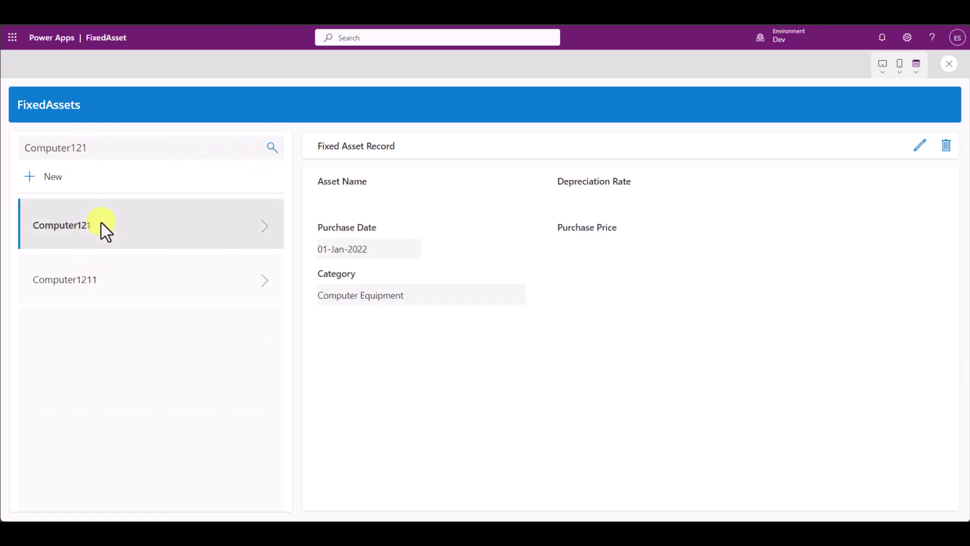
pyautogui.click(107, 272)
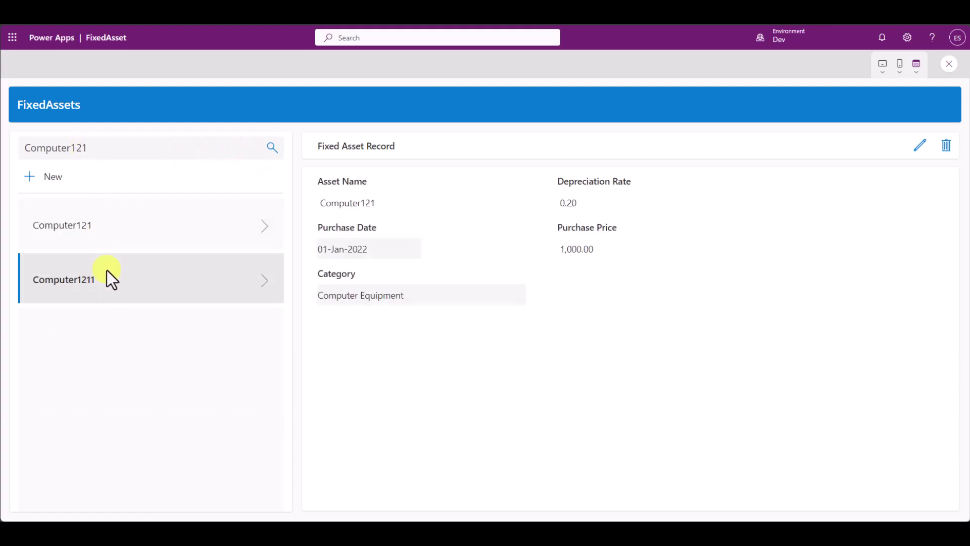
pyautogui.click(120, 224)
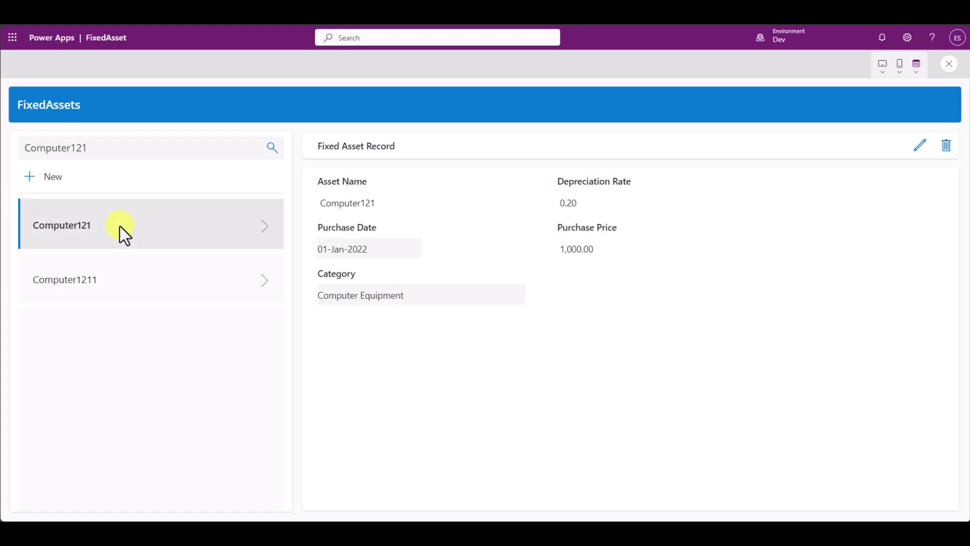
# Edit the Computer121 record in the preview, set its Purchase Price to 1,010.00 and save it.
pyautogui.click(921, 146)
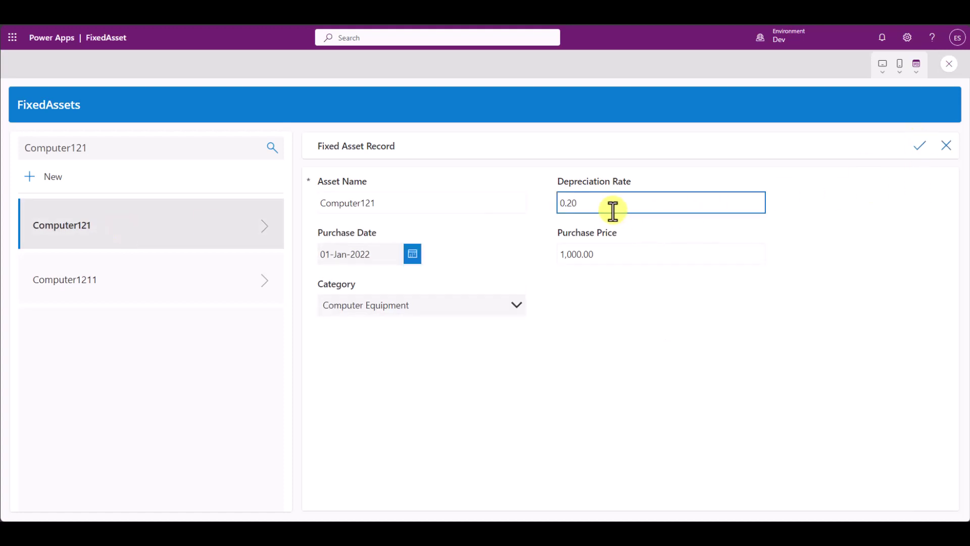
pyautogui.click(580, 255)
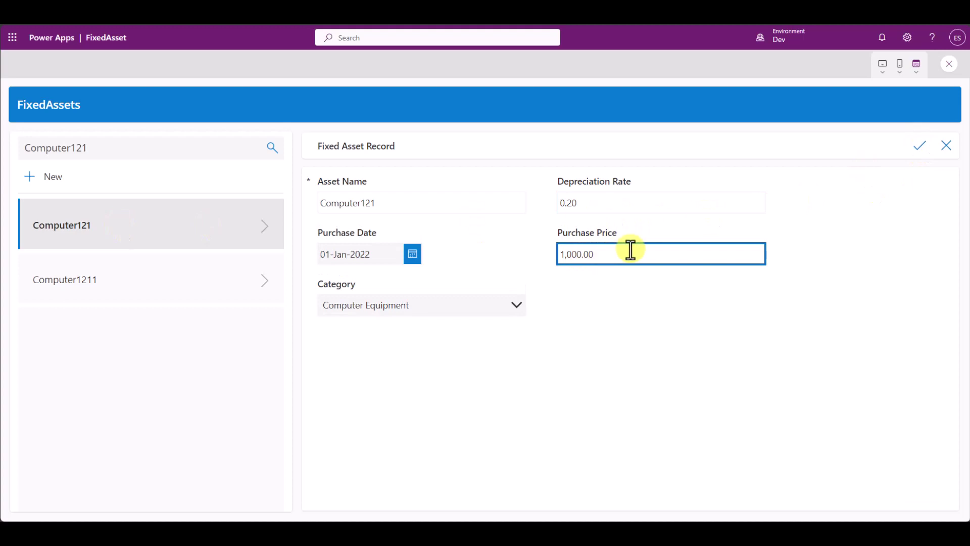
pyautogui.press('BackSpace')
pyautogui.write('1')
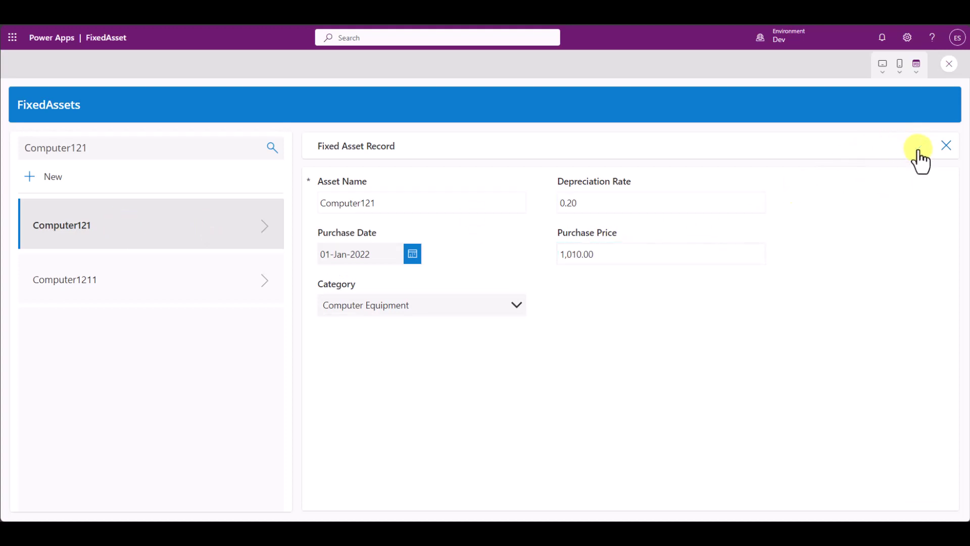
pyautogui.click(918, 148)
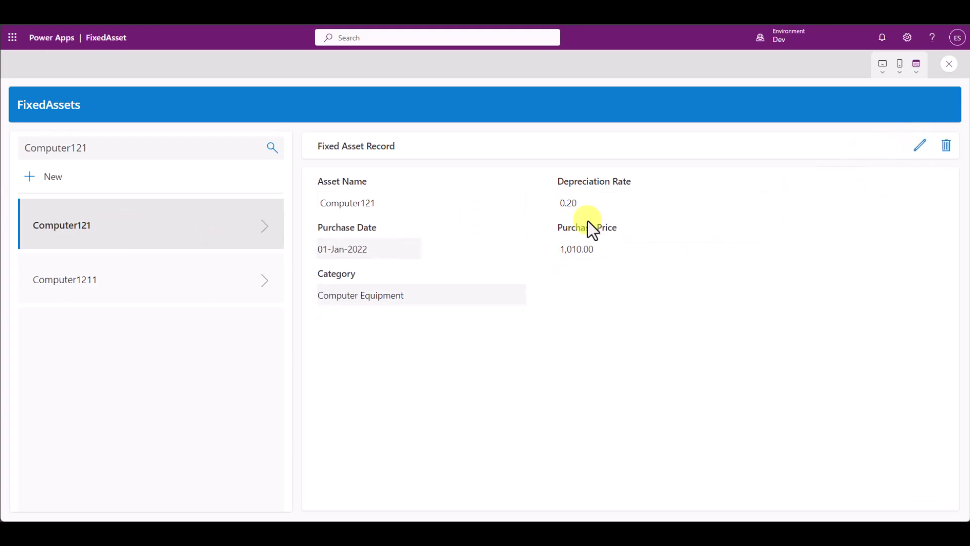
# Start a new record with Asset Name ComputerAA and Purchase Date 20-Nov-2023.
pyautogui.click(30, 177)
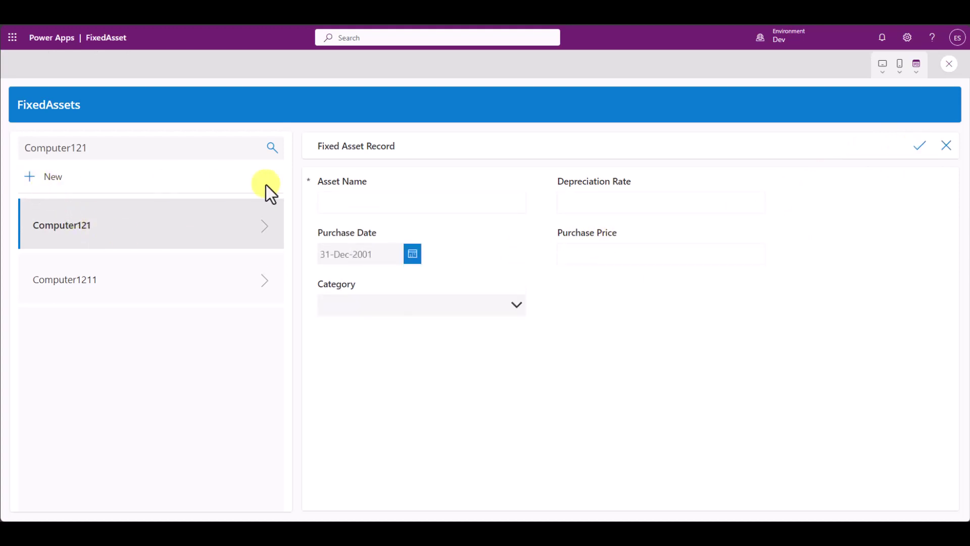
pyautogui.click(343, 199)
pyautogui.write('Computer')
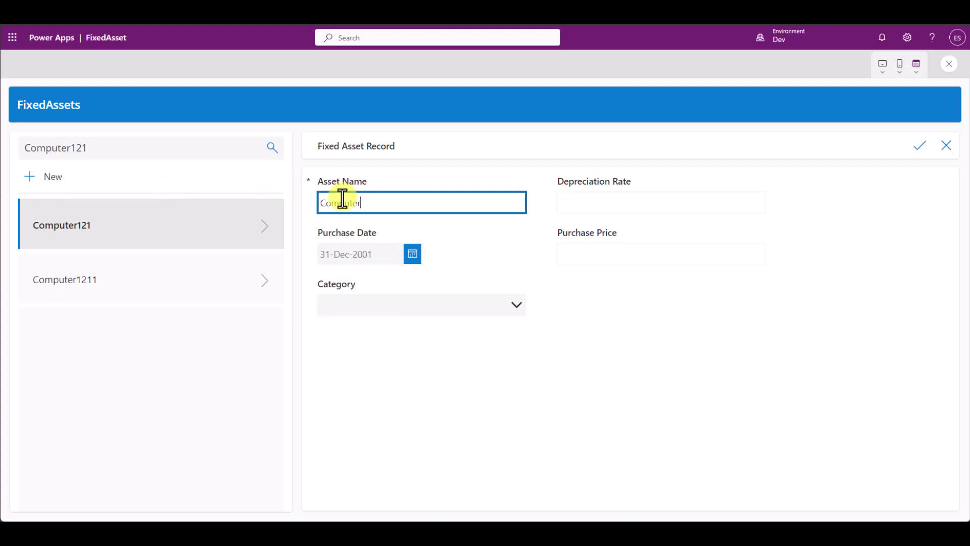
pyautogui.write('AA')
pyautogui.click(470, 262)
pyautogui.click(413, 254)
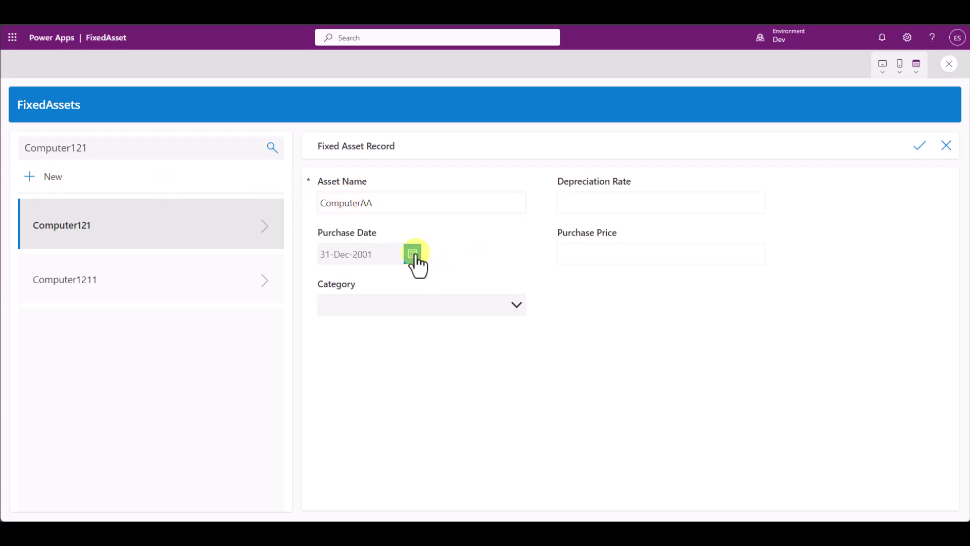
pyautogui.click(52, 388)
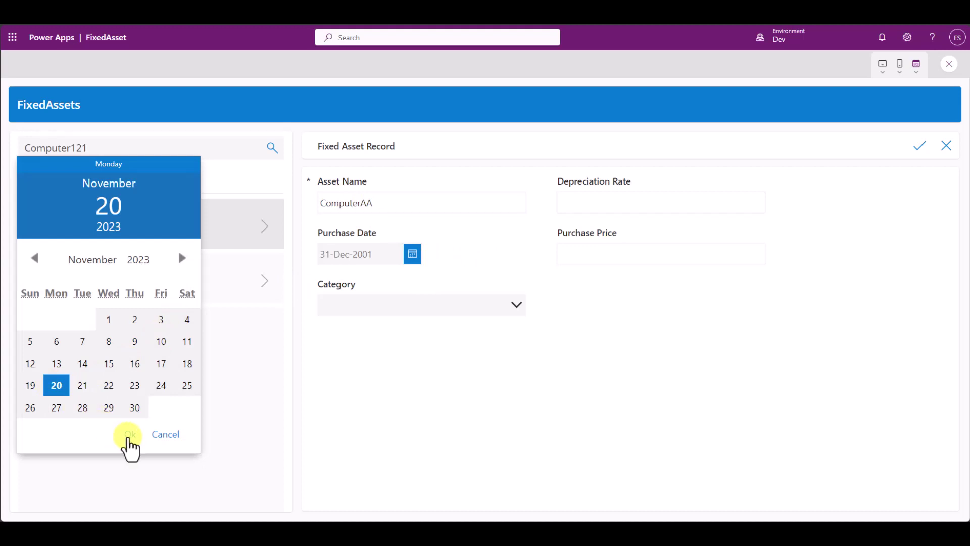
pyautogui.click(130, 435)
# Set the new record's Category to Computer Equipment, Depreciation Rate to 0.1 and Purchase Price to 2000.00, and save it.
pyautogui.click(520, 310)
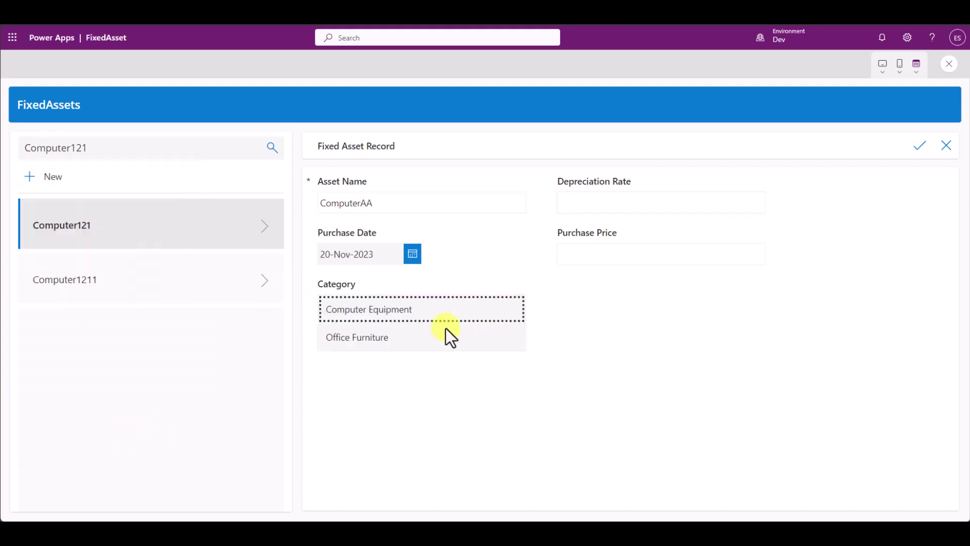
pyautogui.click(391, 311)
pyautogui.click(619, 202)
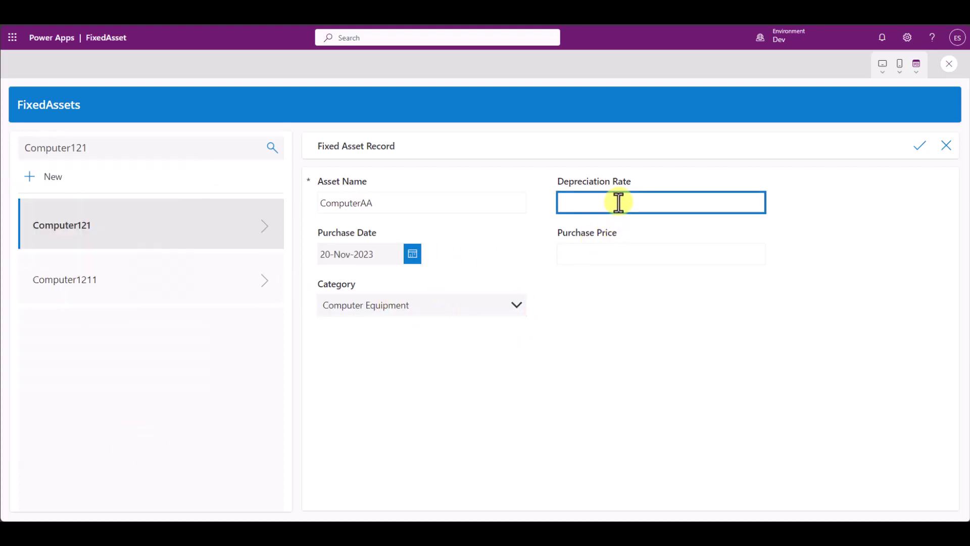
pyautogui.write('0.1')
pyautogui.press('Tab')
pyautogui.write('2')
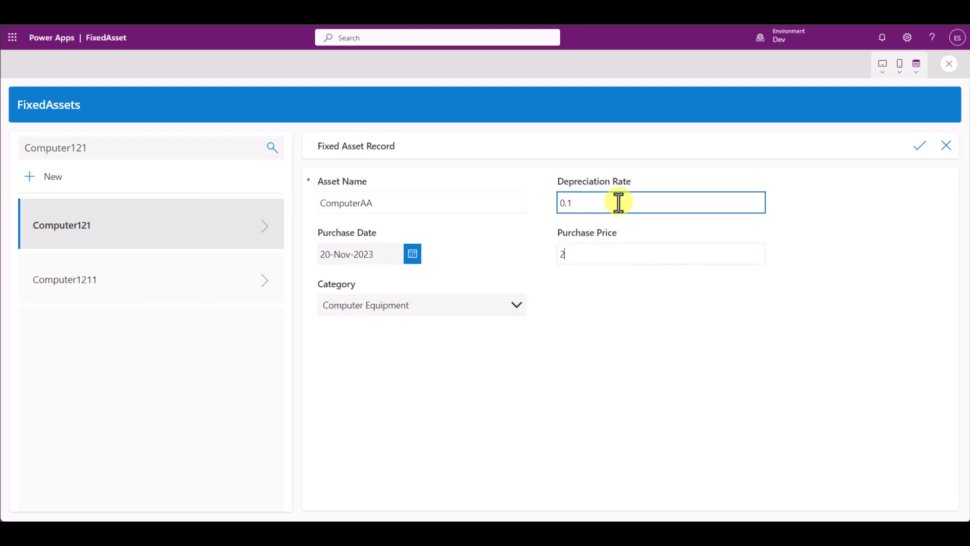
pyautogui.write('000.00')
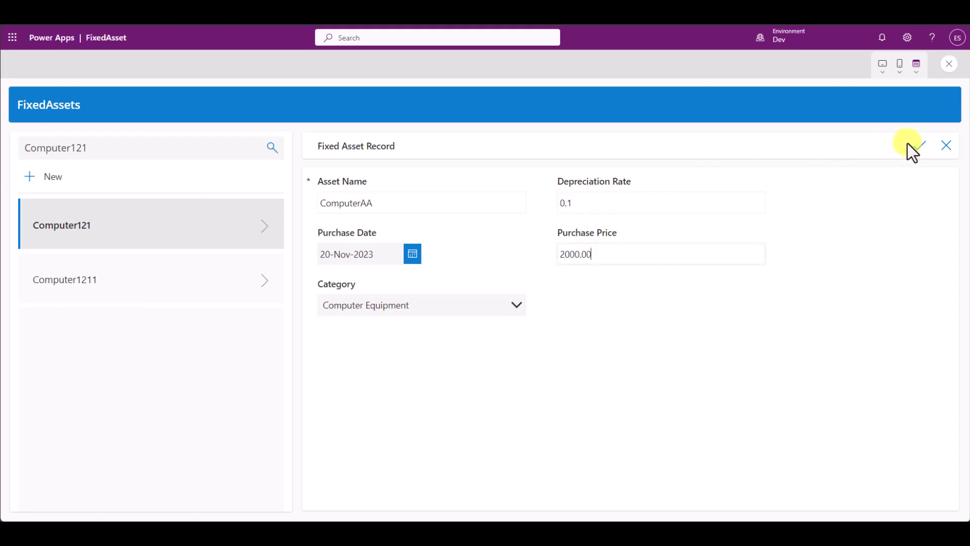
pyautogui.click(920, 147)
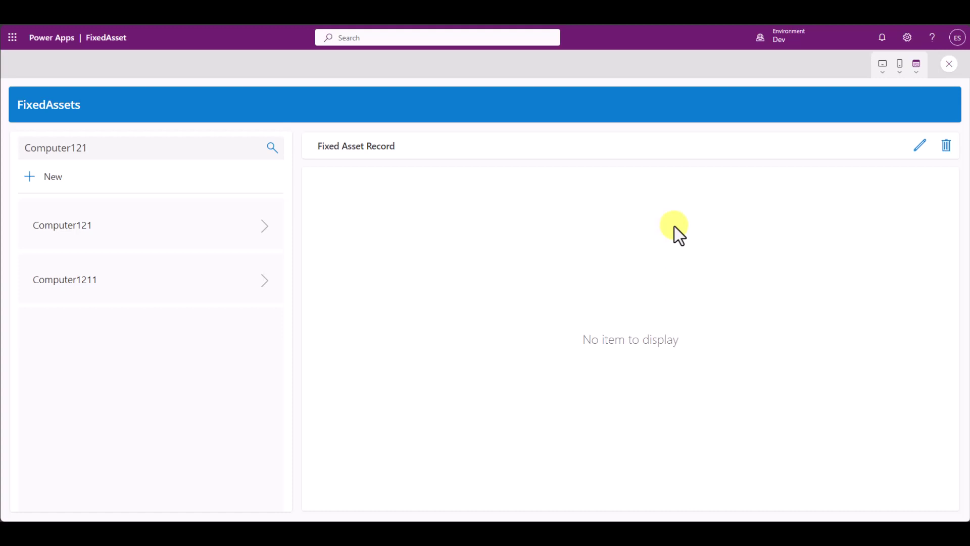
# Check the record form in edit mode, switching between preview and the editor, and inspect the submit icon's OnSelect formula.
pyautogui.click(950, 63)
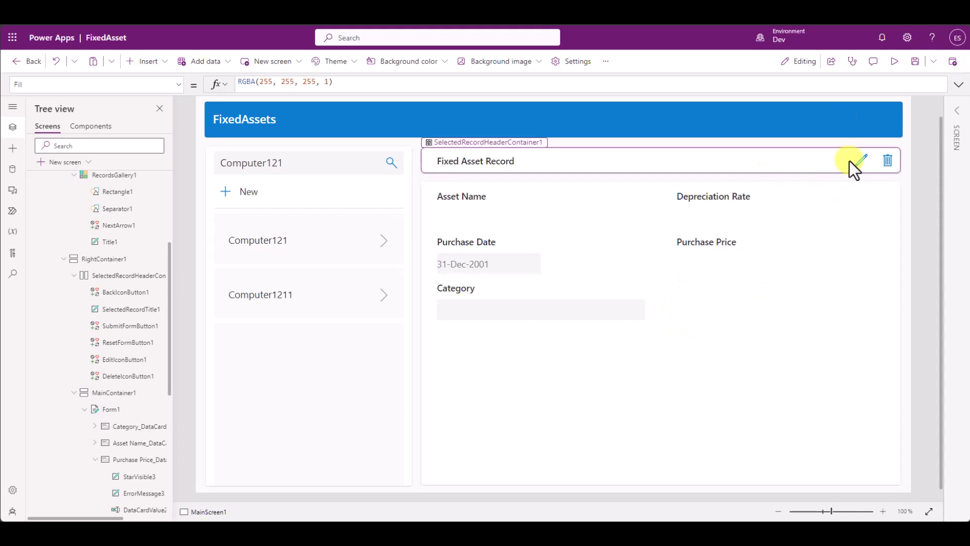
pyautogui.click(894, 61)
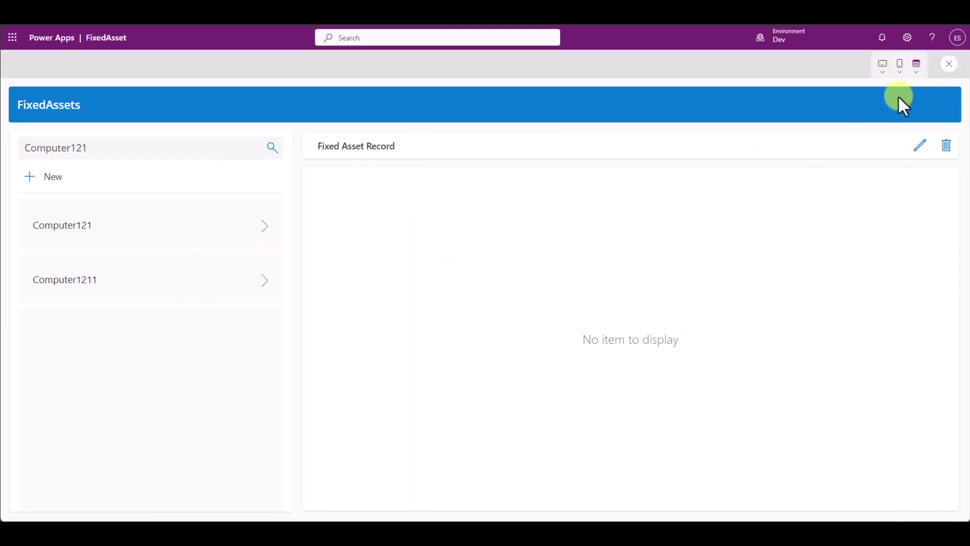
pyautogui.click(919, 147)
pyautogui.click(948, 63)
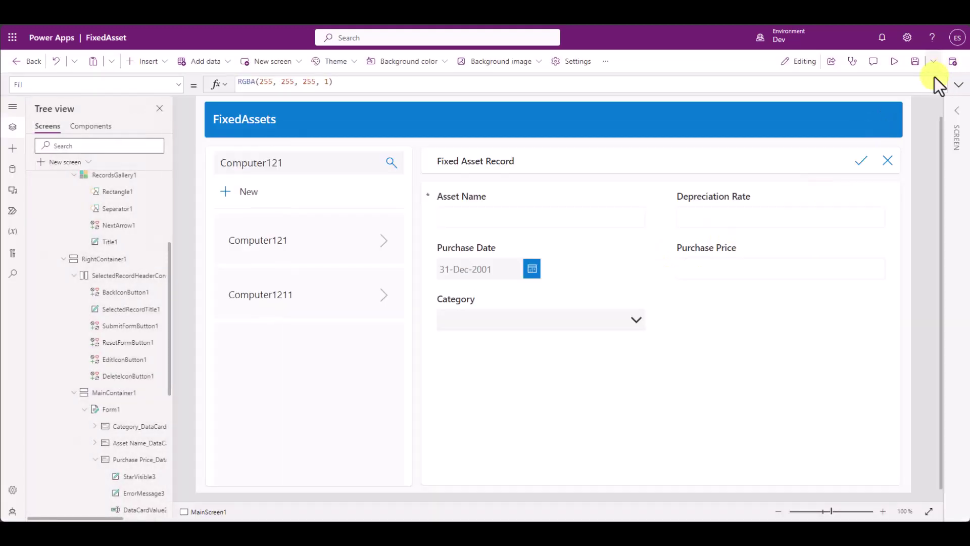
pyautogui.click(859, 163)
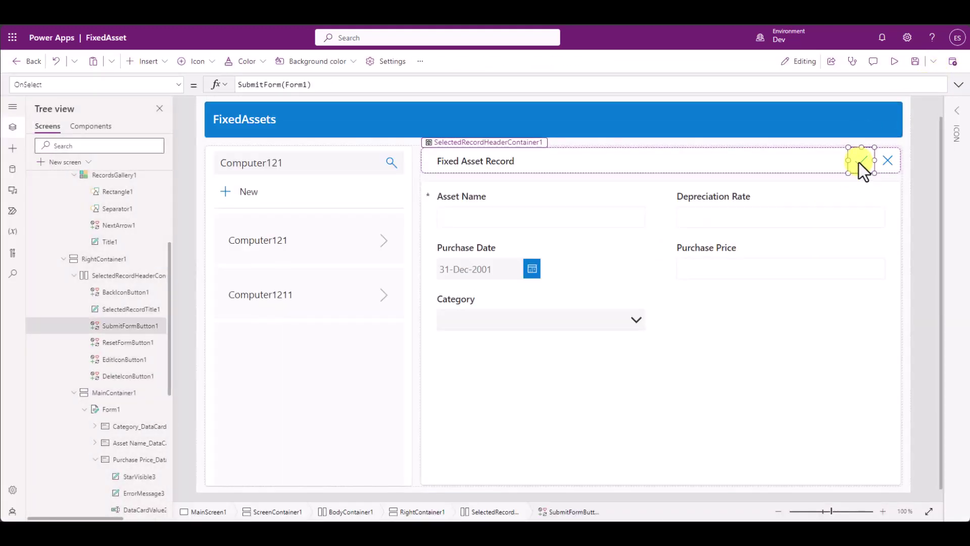
pyautogui.press('F5')
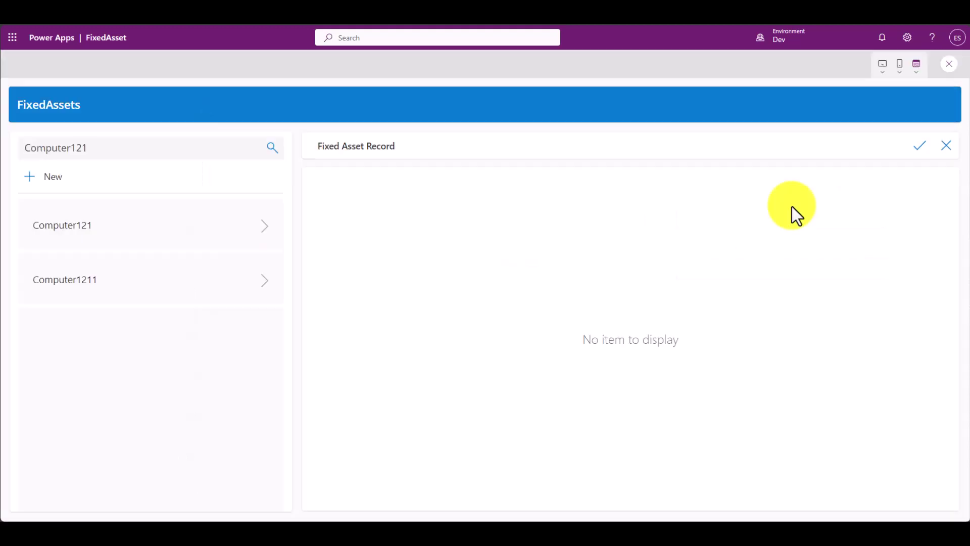
pyautogui.click(949, 65)
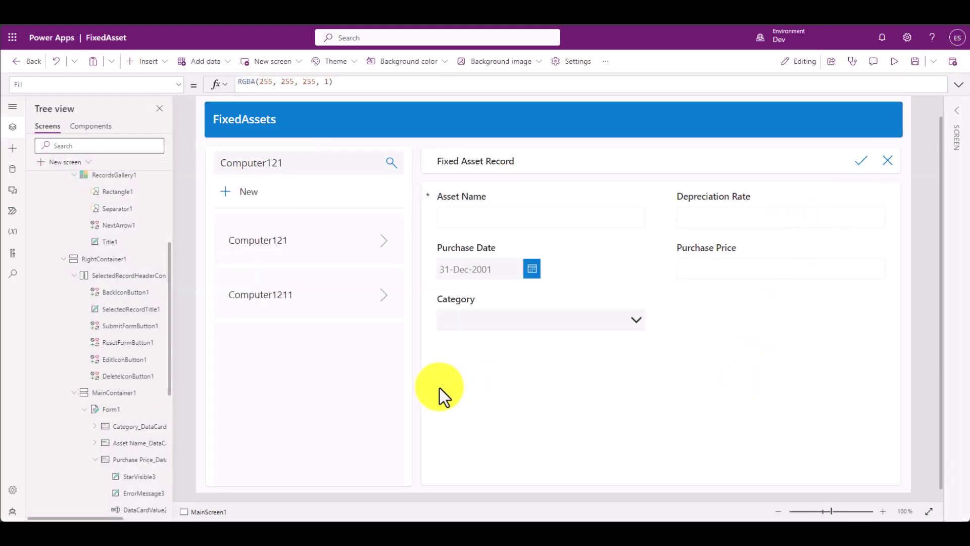
# Comment out RecordsGallery1.Selected in the record form's Item formula with // and add CurrentItem on a new line.
pyautogui.click(587, 398)
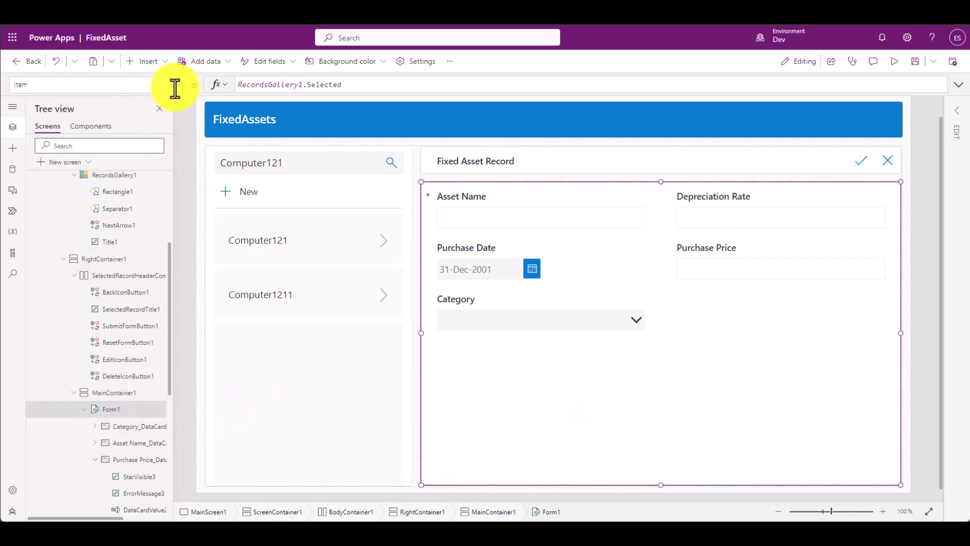
pyautogui.click(353, 84)
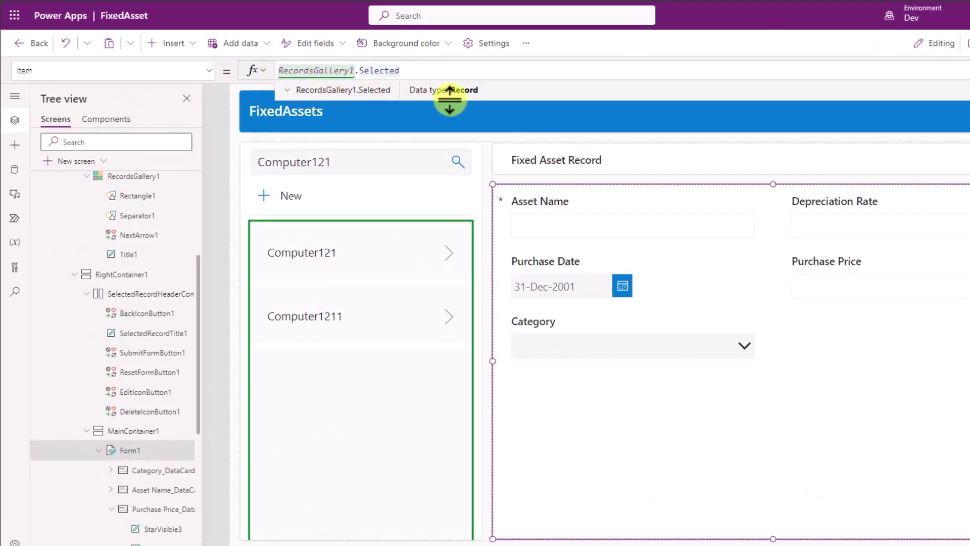
pyautogui.moveTo(449, 100); pyautogui.dragTo(440, 178)
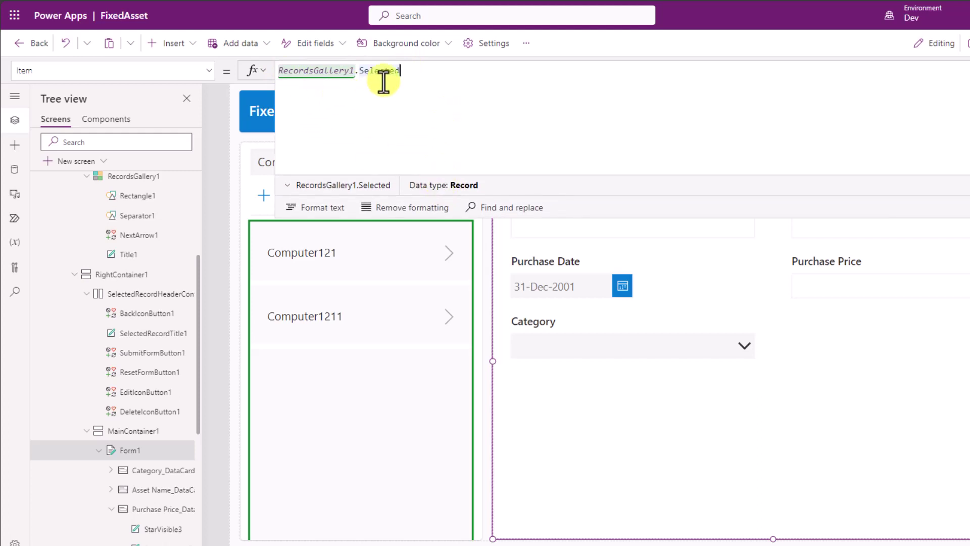
pyautogui.hotkey('shift', 'Return')
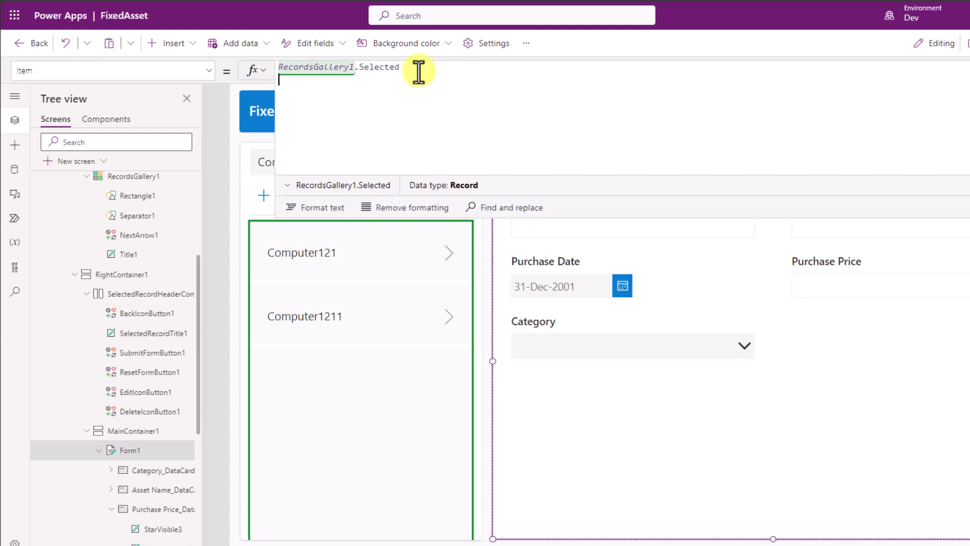
pyautogui.write('CurrentItem')
pyautogui.hotkey('ctrl', 'Home')
pyautogui.write('//')
pyautogui.click(402, 84)
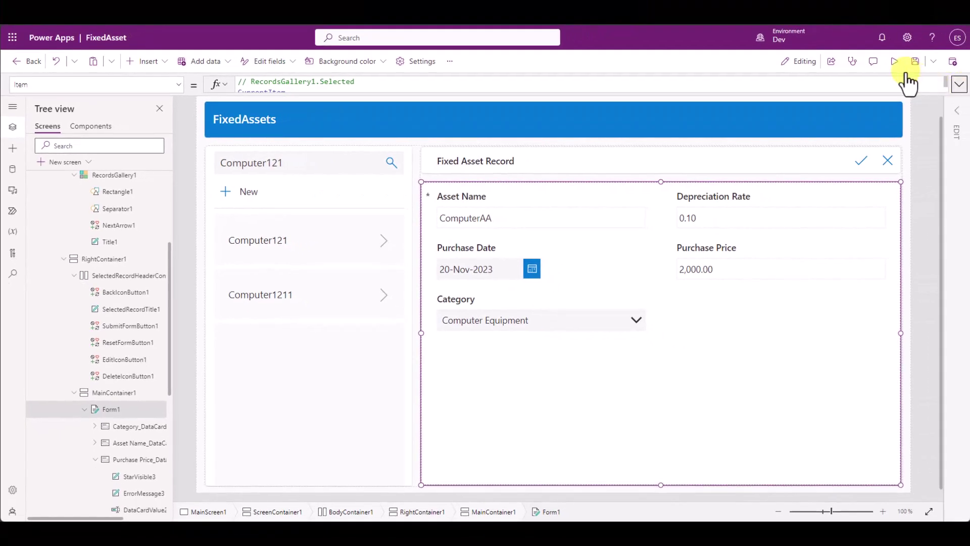
pyautogui.click(896, 61)
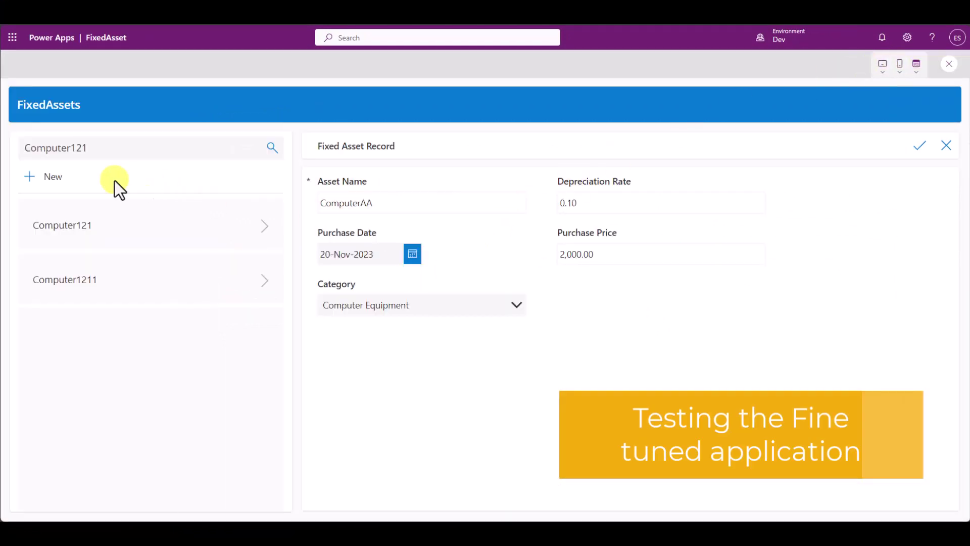
pyautogui.click(31, 178)
pyautogui.click(328, 203)
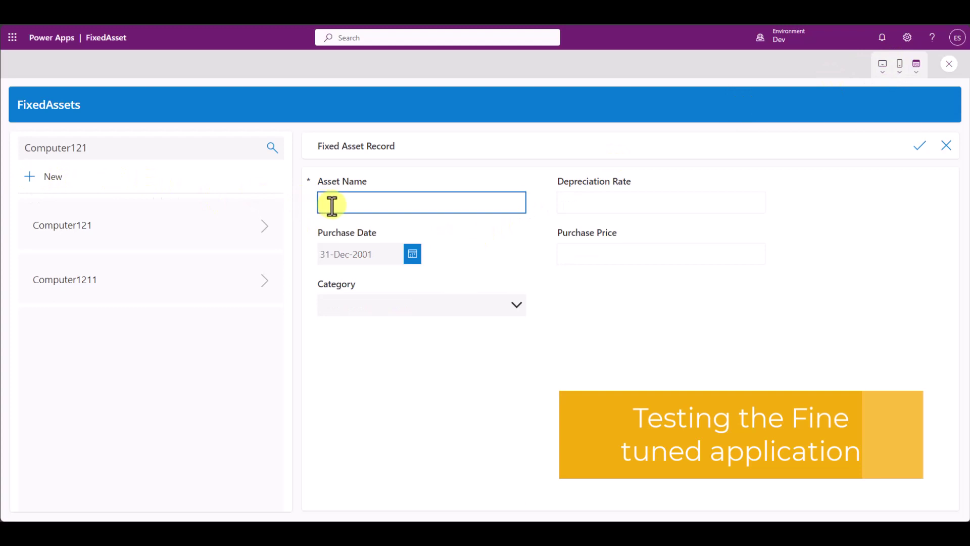
pyautogui.write('ComputerAA')
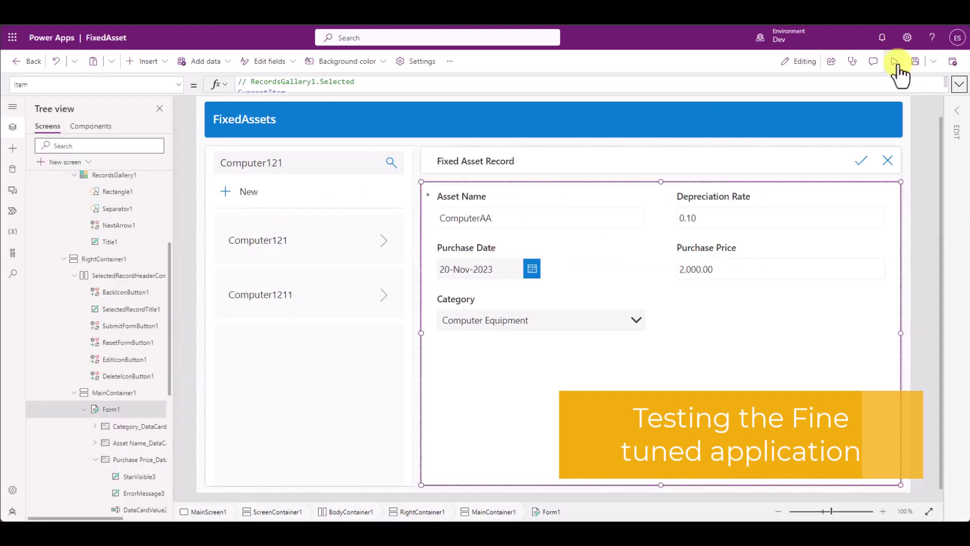
# Preview the app and start a new record with Asset Name ComputerBB and Category Computer Equipment.
pyautogui.click(899, 72)
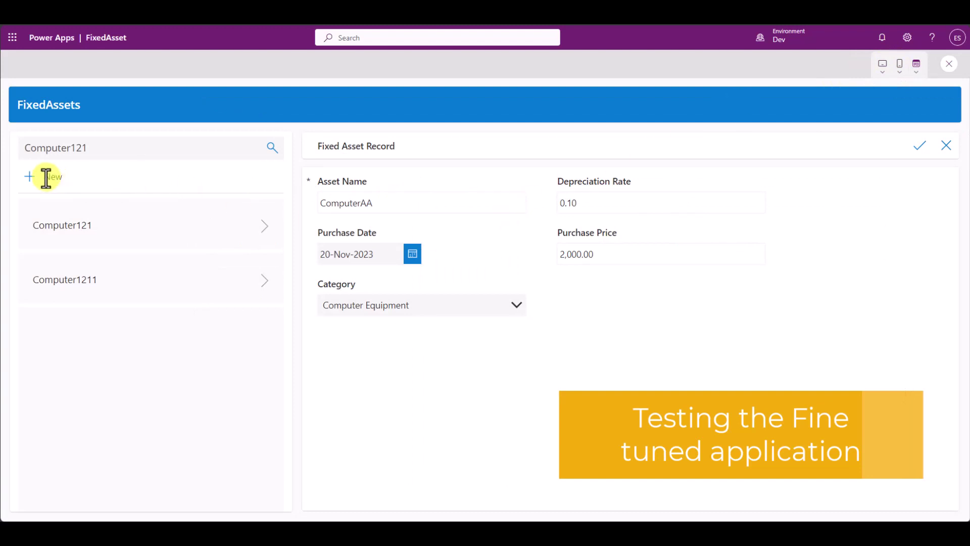
pyautogui.click(30, 178)
pyautogui.click(325, 204)
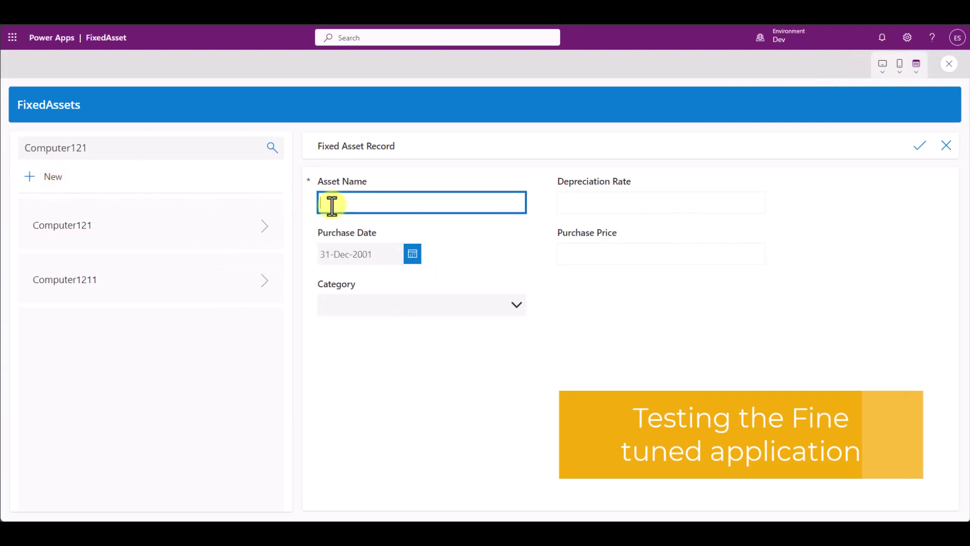
pyautogui.write('ComputerBB')
pyautogui.click(521, 310)
pyautogui.click(404, 313)
pyautogui.click(594, 201)
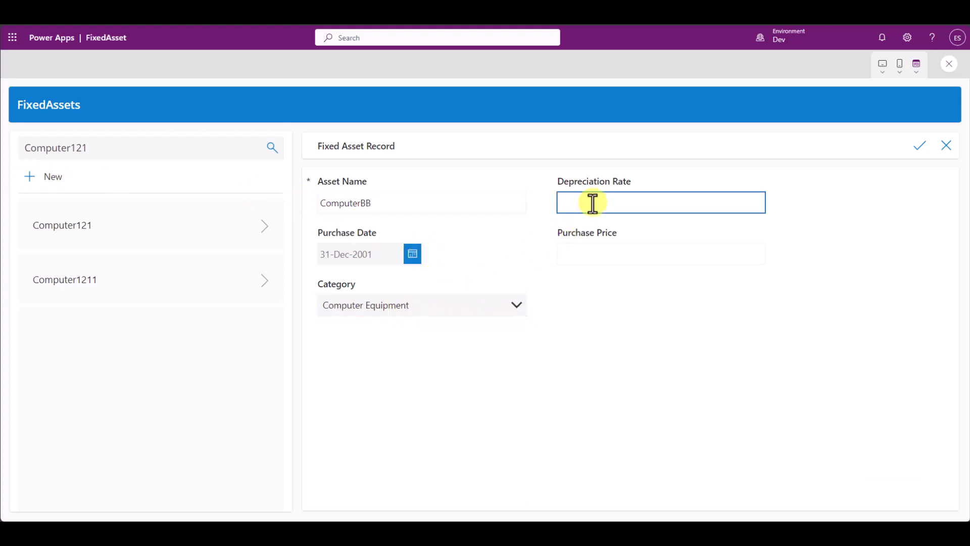
# Set the ComputerBB record's Depreciation Rate to 0.1 and Purchase Price to 1000, and save it.
pyautogui.write('0.1')
pyautogui.press('Tab')
pyautogui.click(615, 246)
pyautogui.write('1000')
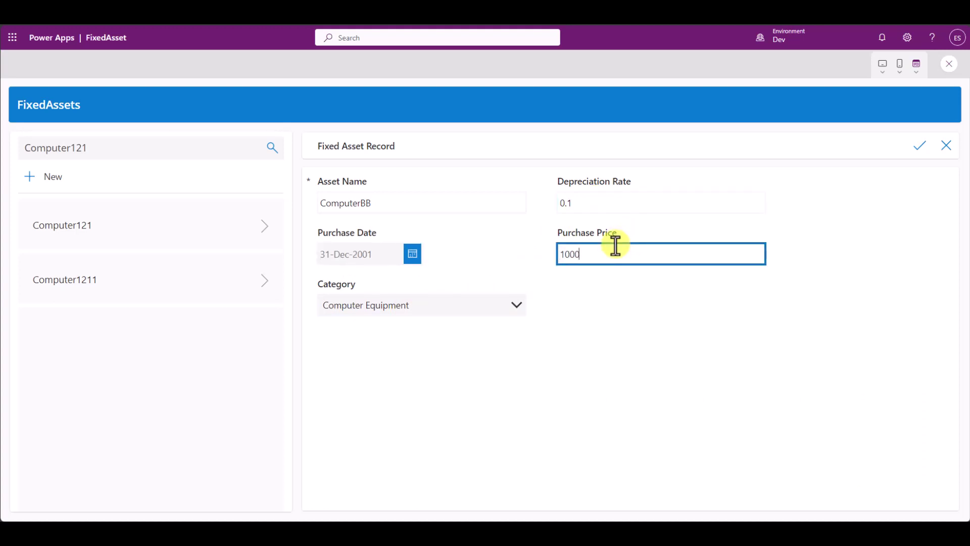
pyautogui.click(921, 147)
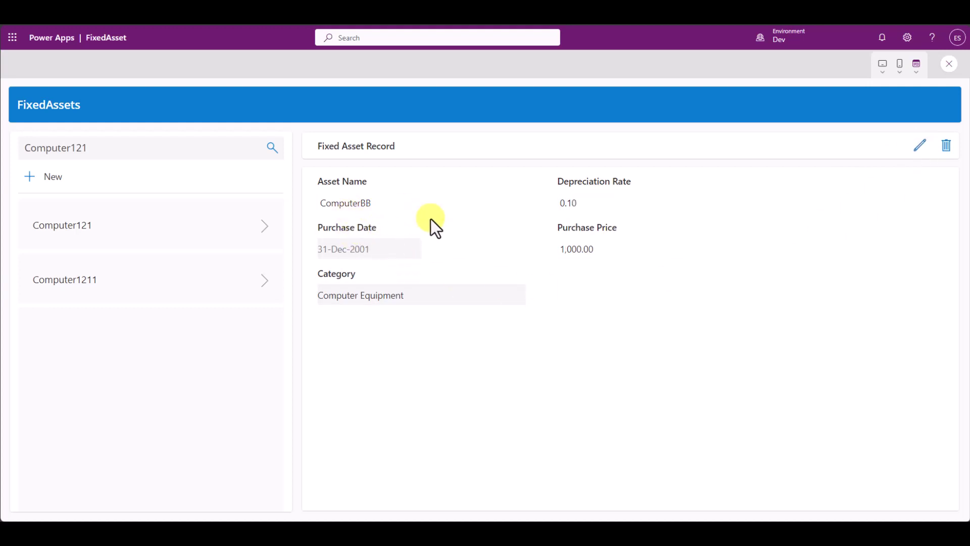
# Search the gallery for ComputerBB.
pyautogui.click(206, 145)
pyautogui.press('BackSpace')
pyautogui.press('BackSpace')
pyautogui.press('BackSpace')
pyautogui.write('BB')
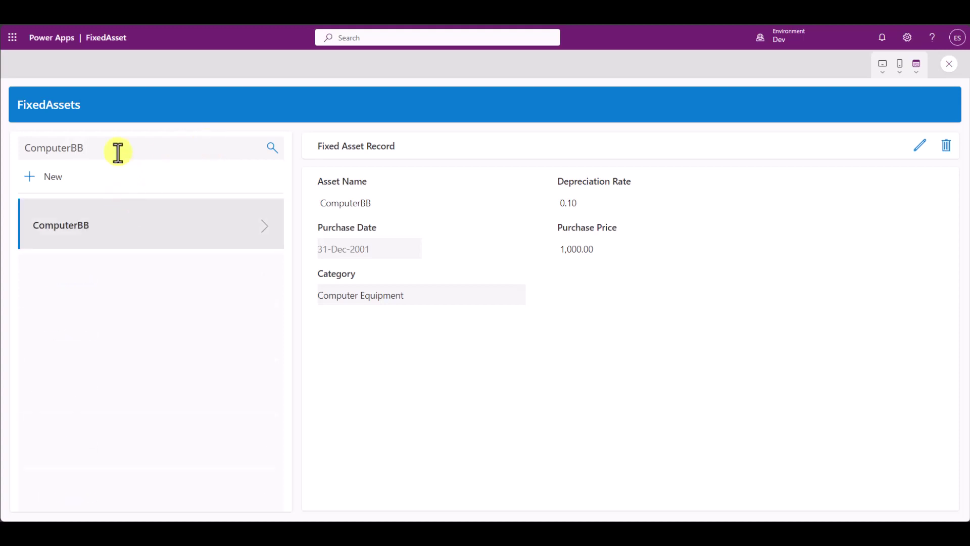
# Clear the gallery search and select the Computer1 record to check whether its details load in the form.
pyautogui.moveTo(117, 147); pyautogui.dragTo(1, 144)
pyautogui.press('BackSpace')
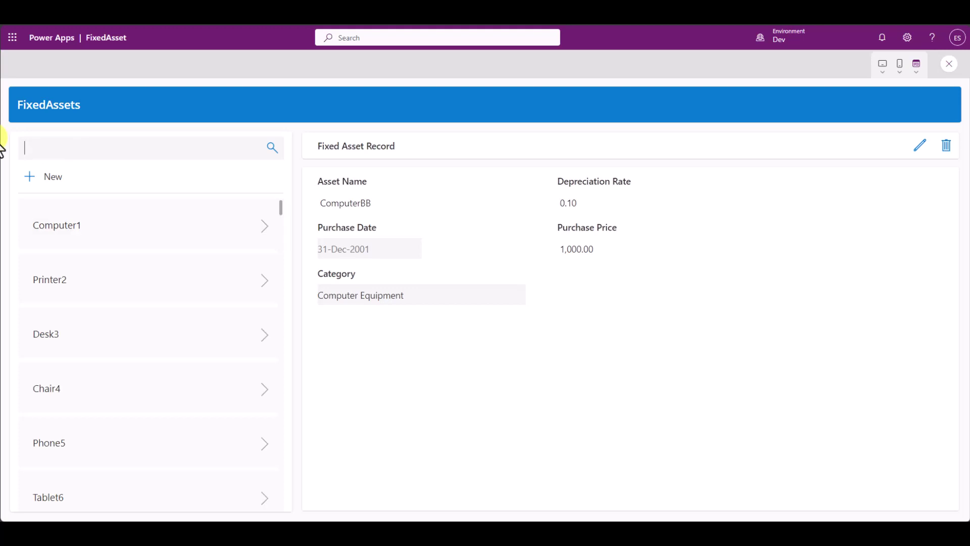
pyautogui.click(50, 219)
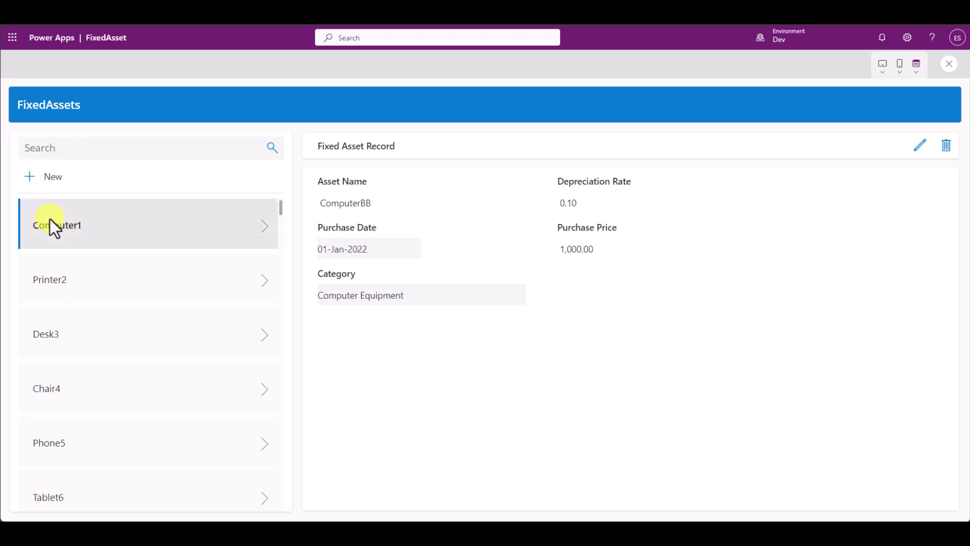
# Select the Printer2, Desk3 and Chair4 records in turn to check their details in the form.
pyautogui.click(64, 280)
pyautogui.click(64, 301)
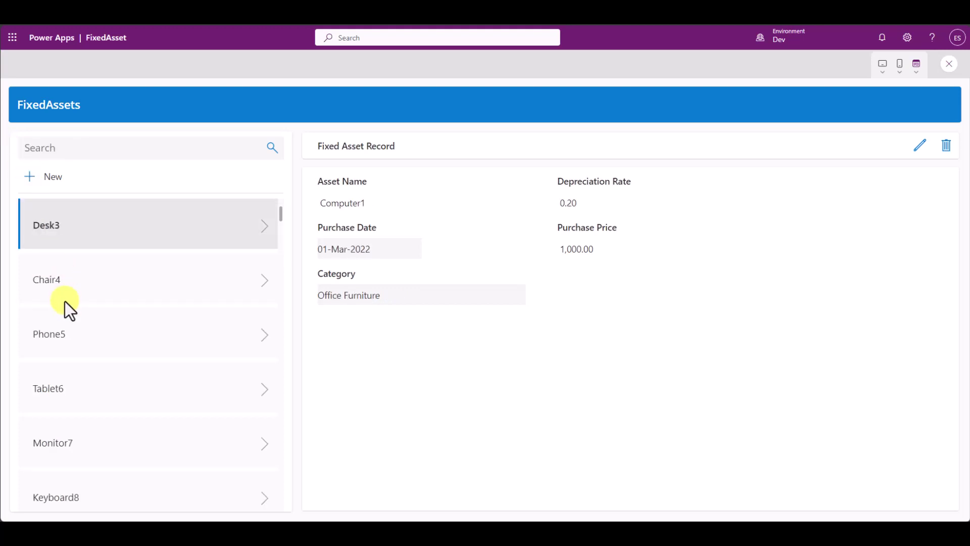
pyautogui.click(77, 275)
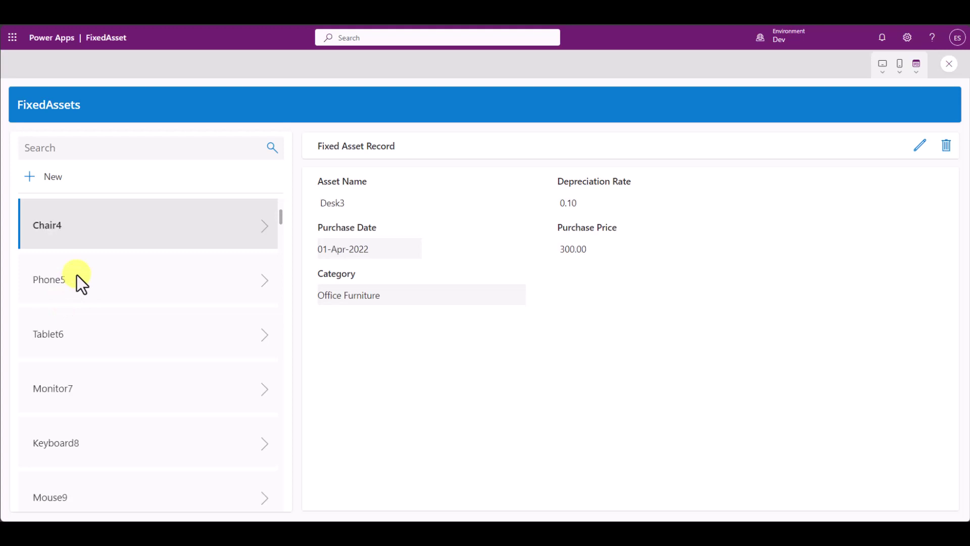
# Close the app preview and publish this version of the FixedAsset app.
pyautogui.click(949, 64)
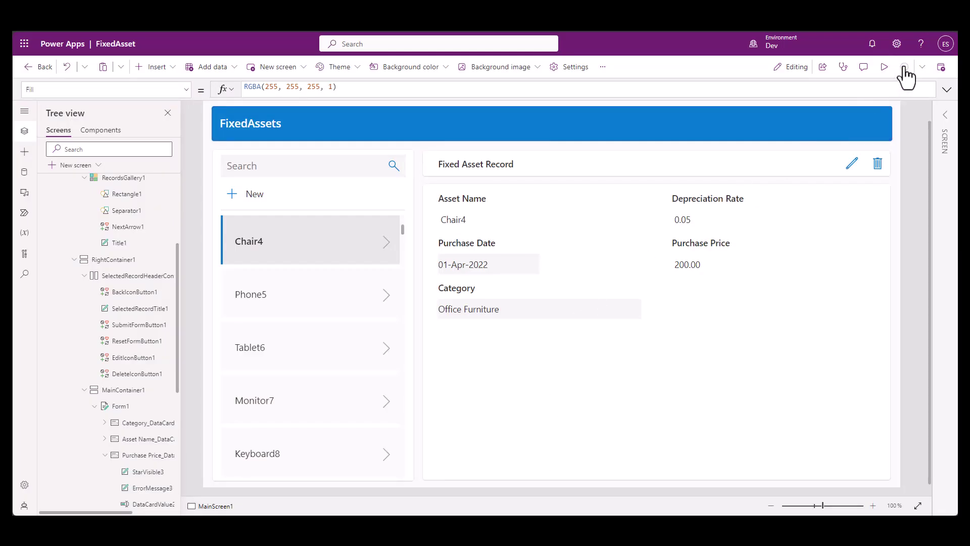
pyautogui.click(942, 70)
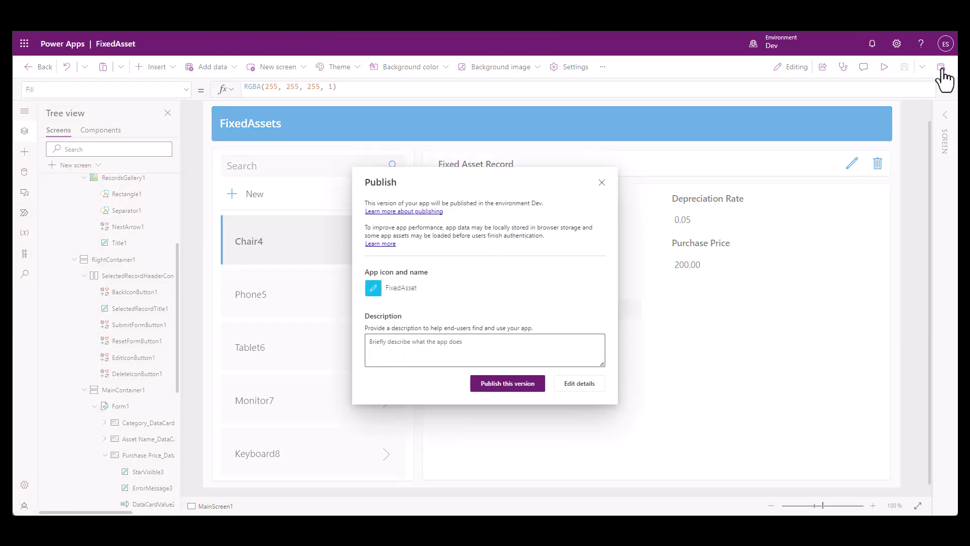
pyautogui.click(520, 382)
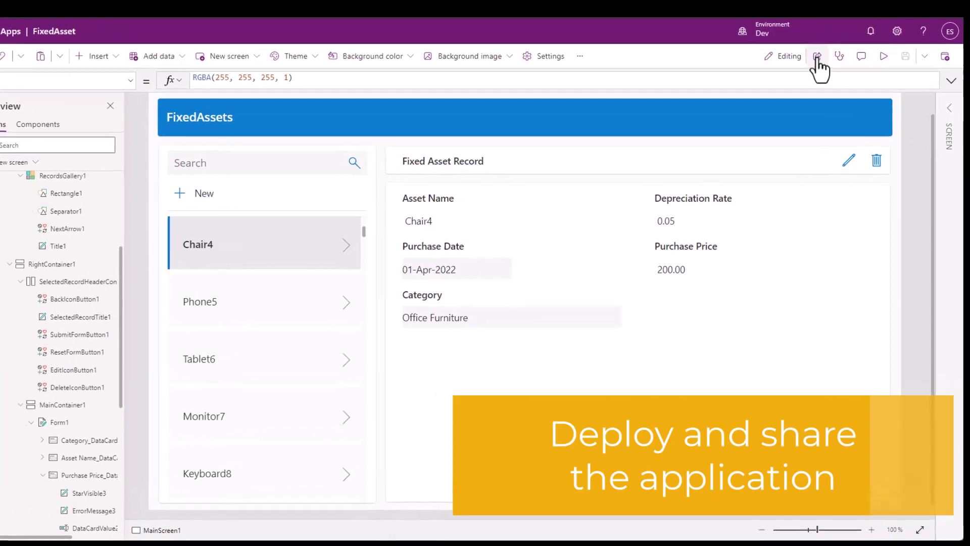
# Start sharing the FixedAsset app and add the colleague as a new user by name.
pyautogui.click(810, 44)
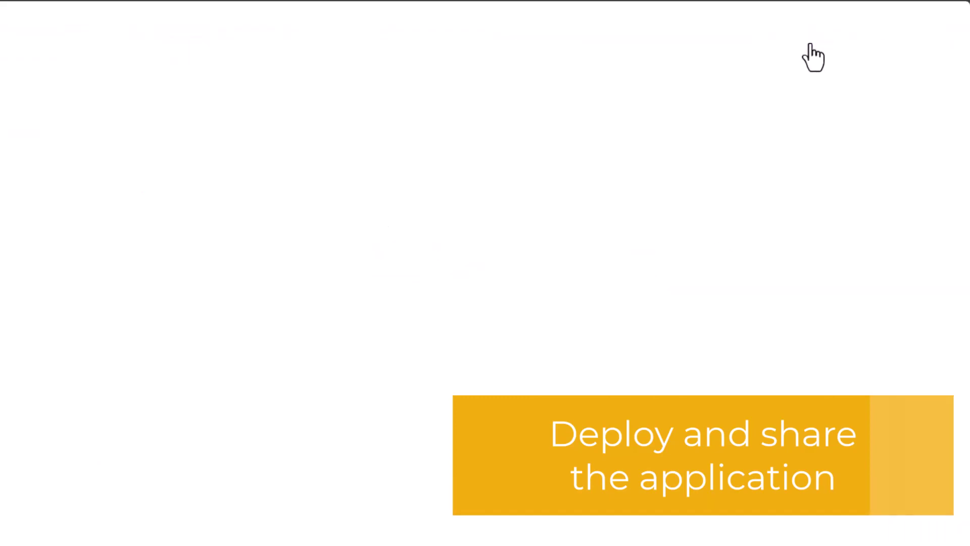
pyautogui.click(511, 137)
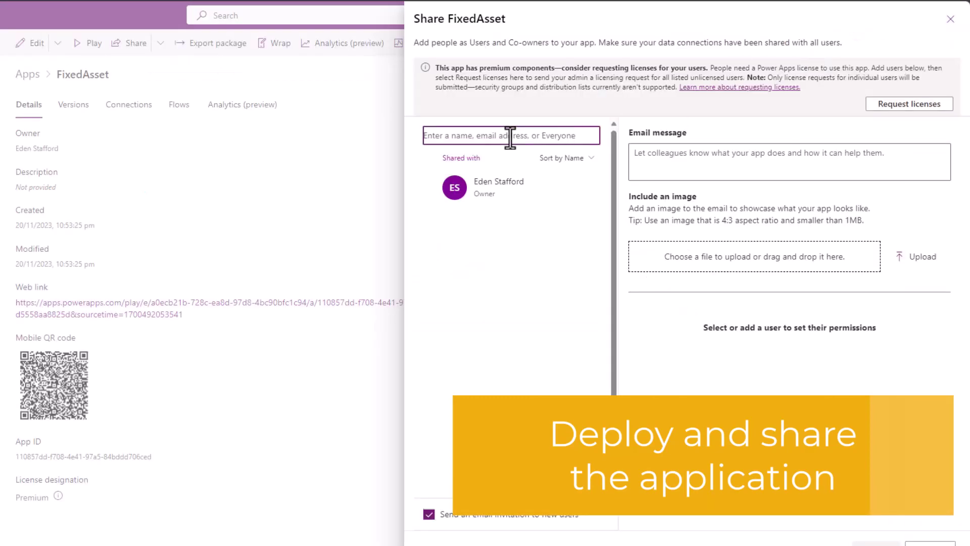
pyautogui.write('Adele')
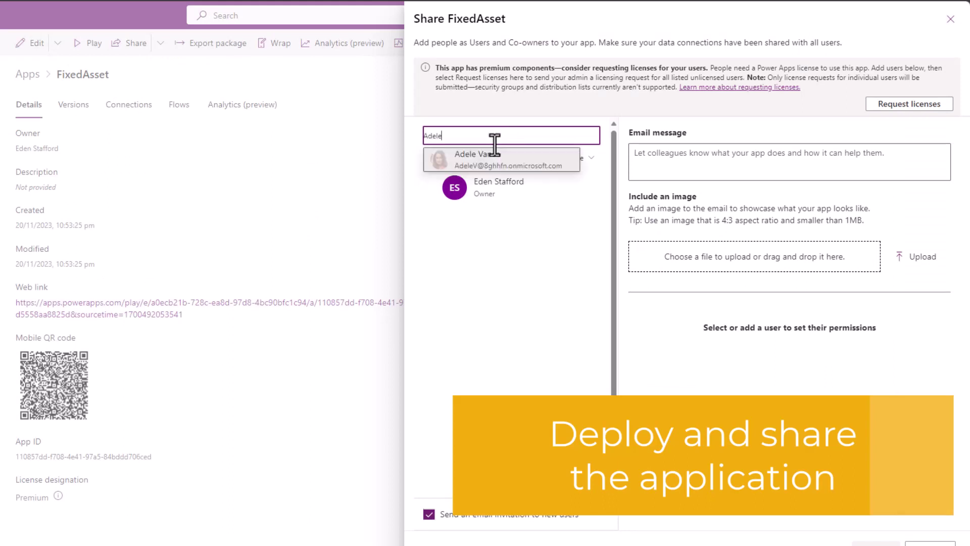
pyautogui.click(493, 167)
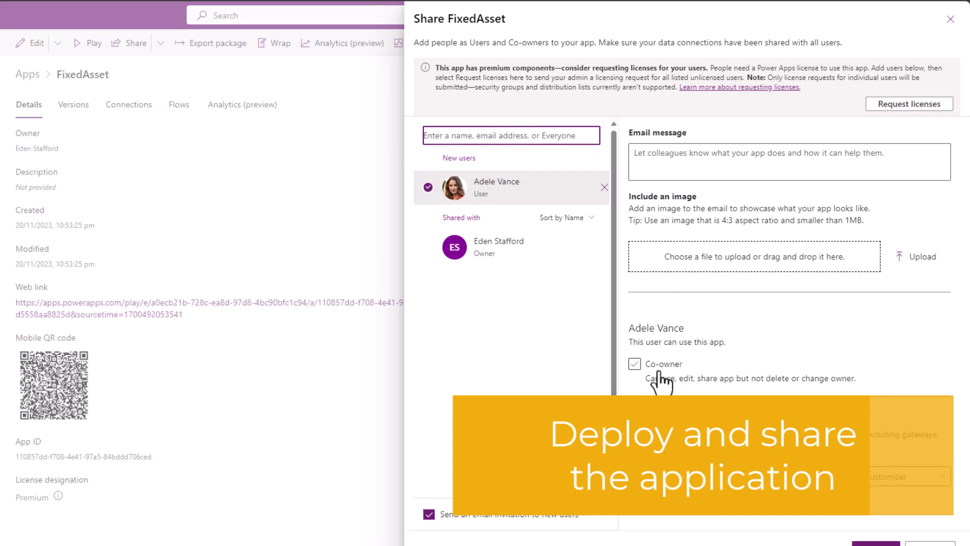
# Enter the invitation's email message "Pls check out my new app".
pyautogui.click(696, 161)
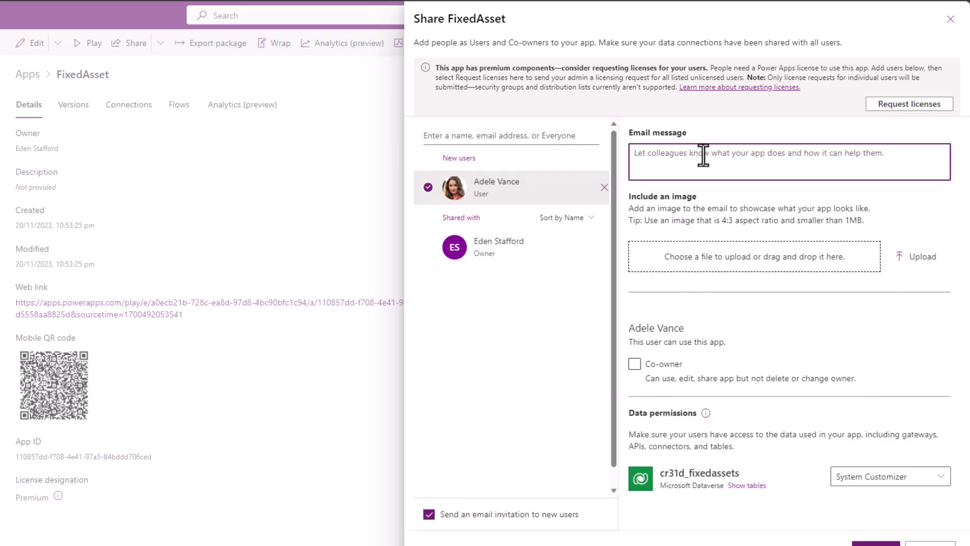
pyautogui.write('Pls check')
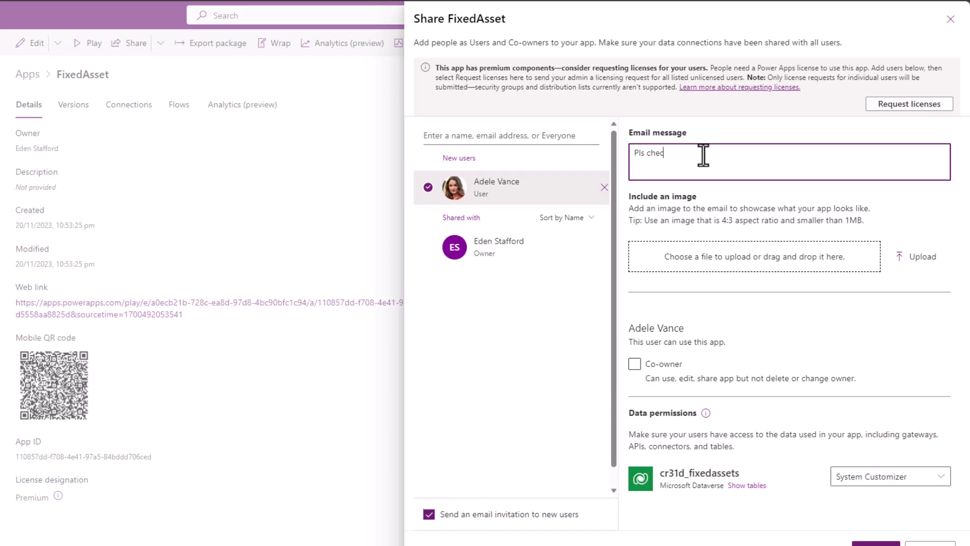
pyautogui.write(' tut')
pyautogui.write(' my new app')
# Review the security roles for the fixed assets table, keep System Customizer, and share the app with the new user.
pyautogui.click(940, 478)
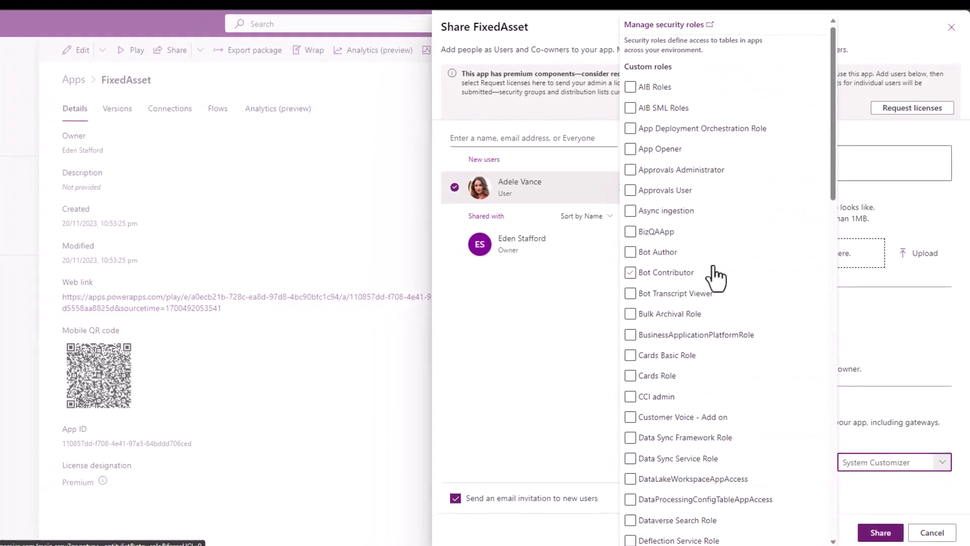
pyautogui.moveTo(836, 191); pyautogui.dragTo(860, 516)
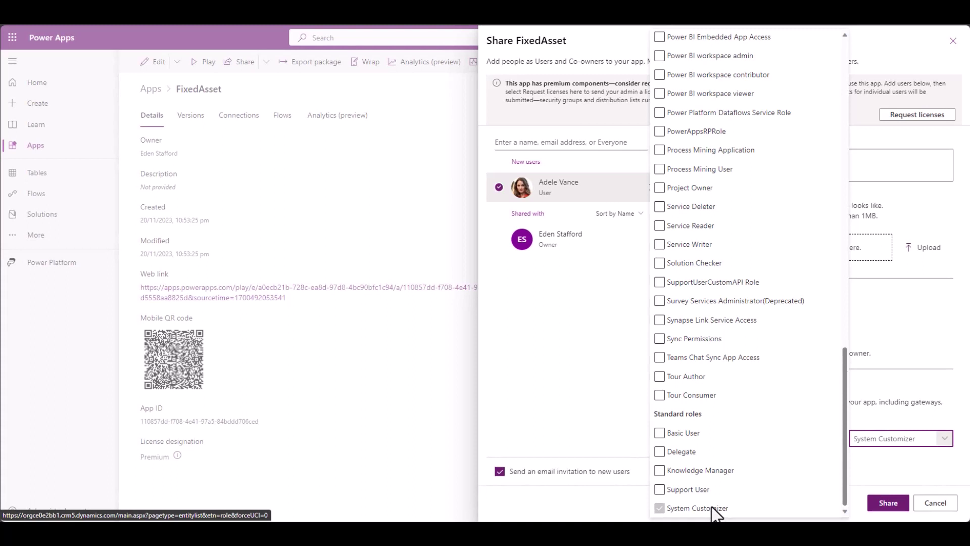
pyautogui.click(855, 472)
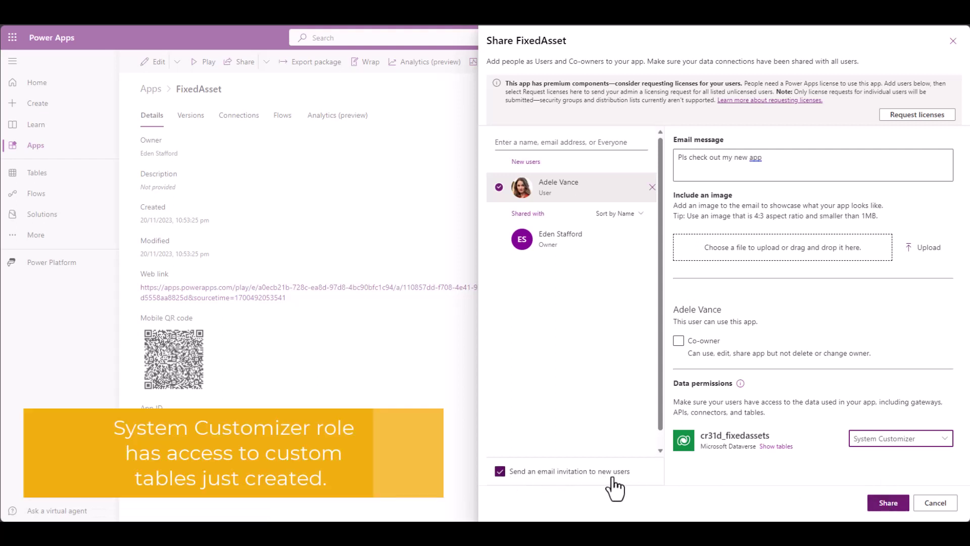
pyautogui.click(889, 503)
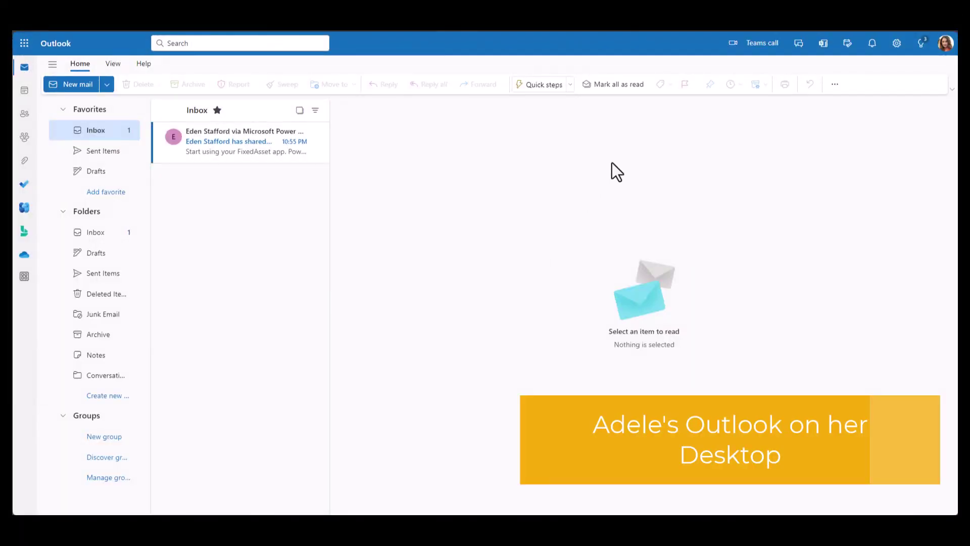
# In the recipient's Outlook, check the signed-in account, open the FixedAsset sharing email and show its blocked content.
pyautogui.click(946, 43)
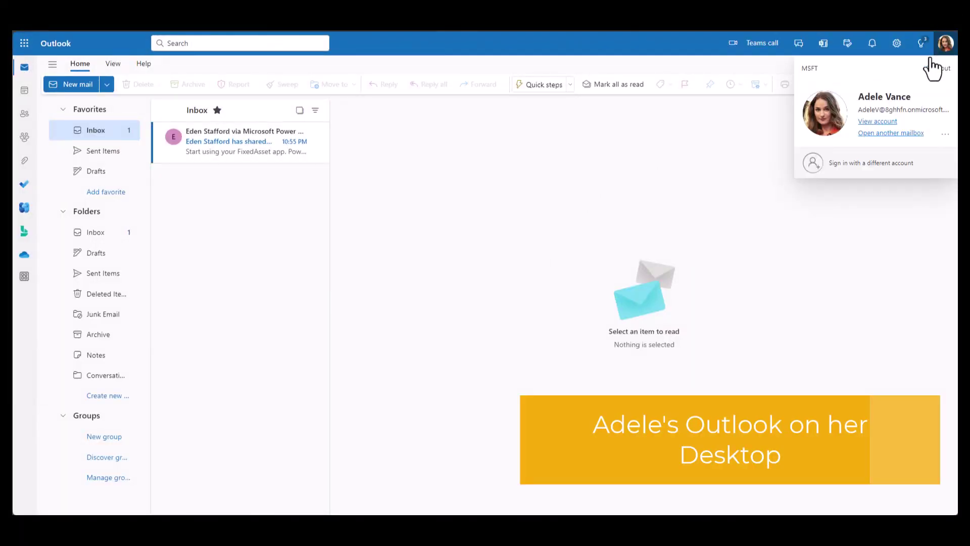
pyautogui.click(635, 168)
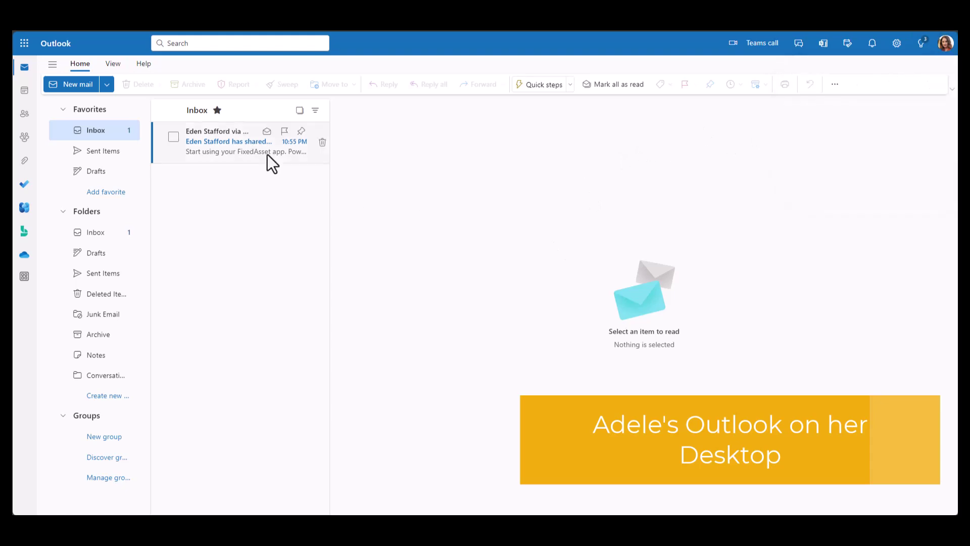
pyautogui.click(248, 144)
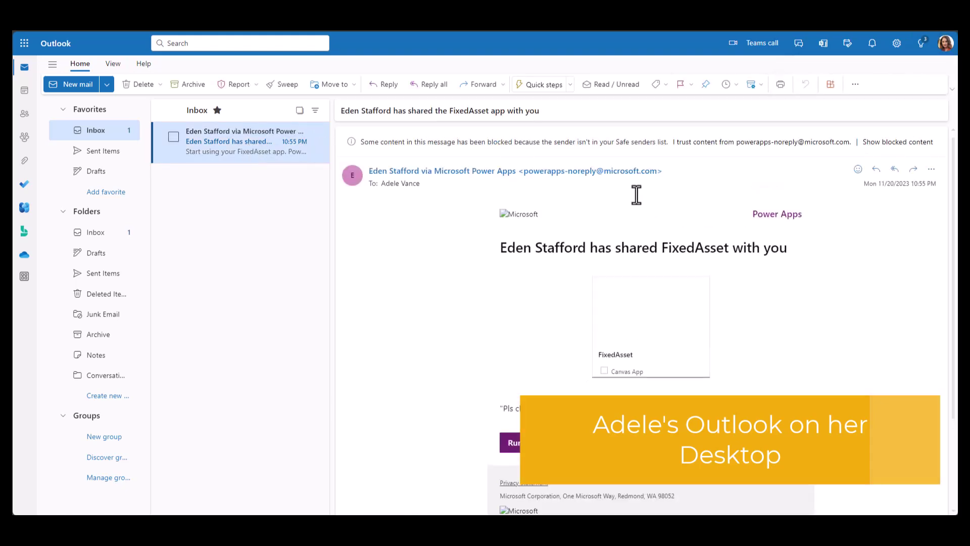
pyautogui.click(872, 143)
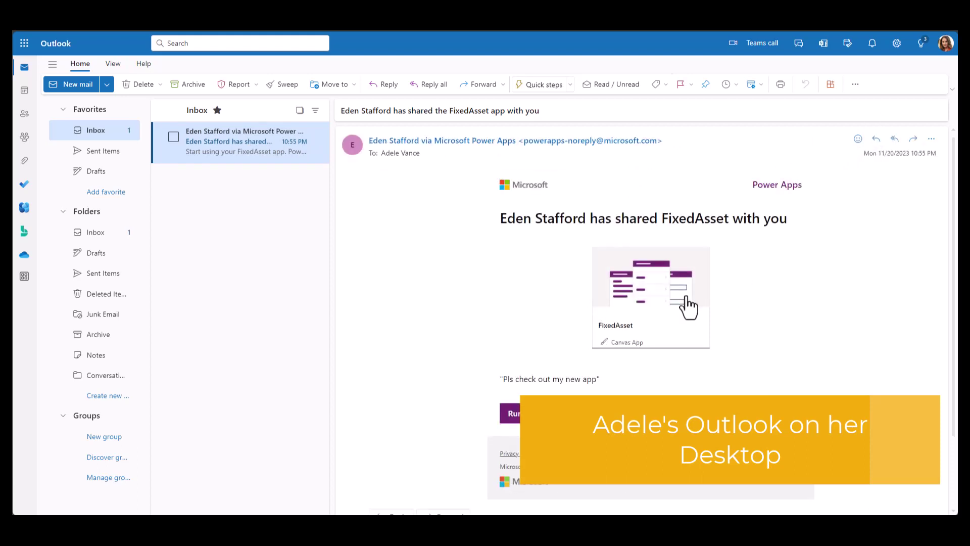
# Read the invitation message in the sharing email and run the FixedAsset app from it.
pyautogui.scroll(-2, 687, 306)
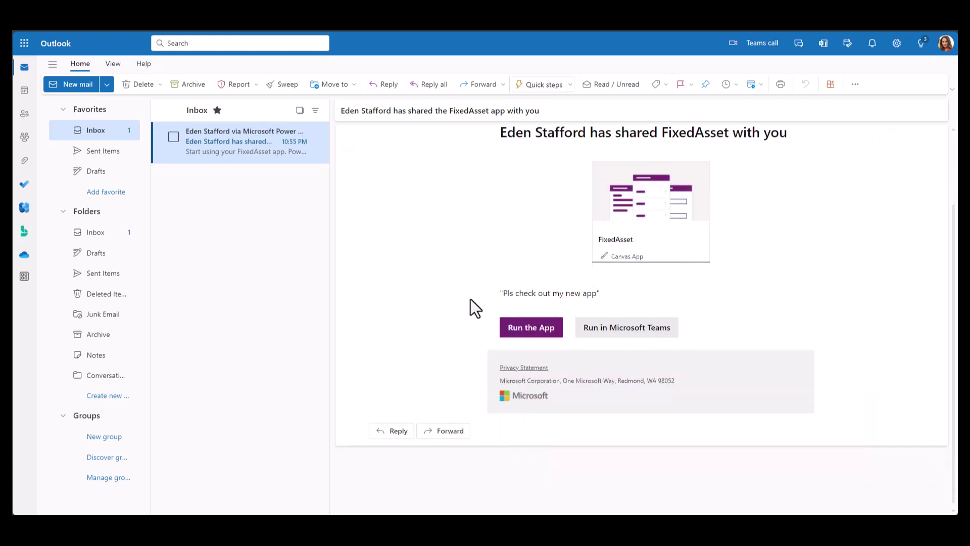
pyautogui.moveTo(499, 292); pyautogui.dragTo(594, 293)
pyautogui.click(703, 292)
pyautogui.scroll(1, 653, 212)
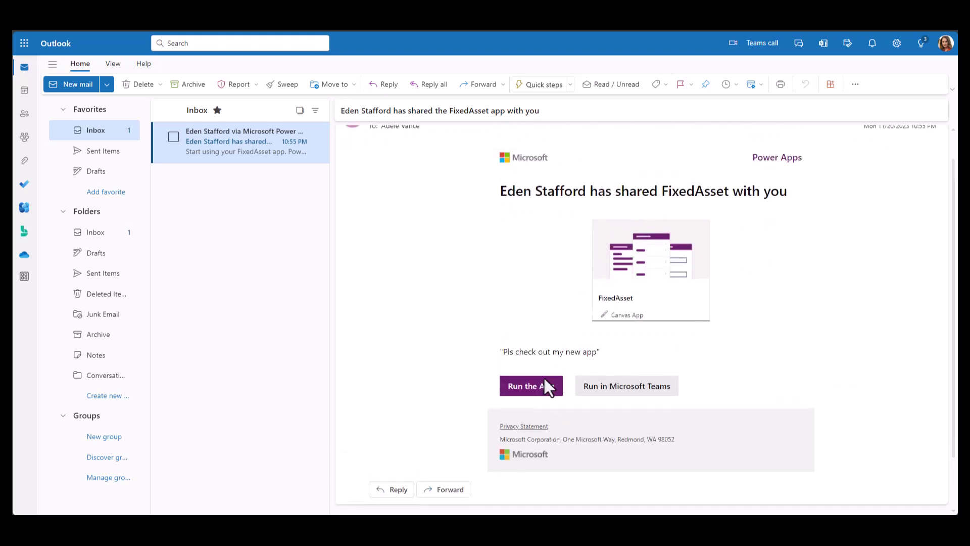
pyautogui.click(534, 389)
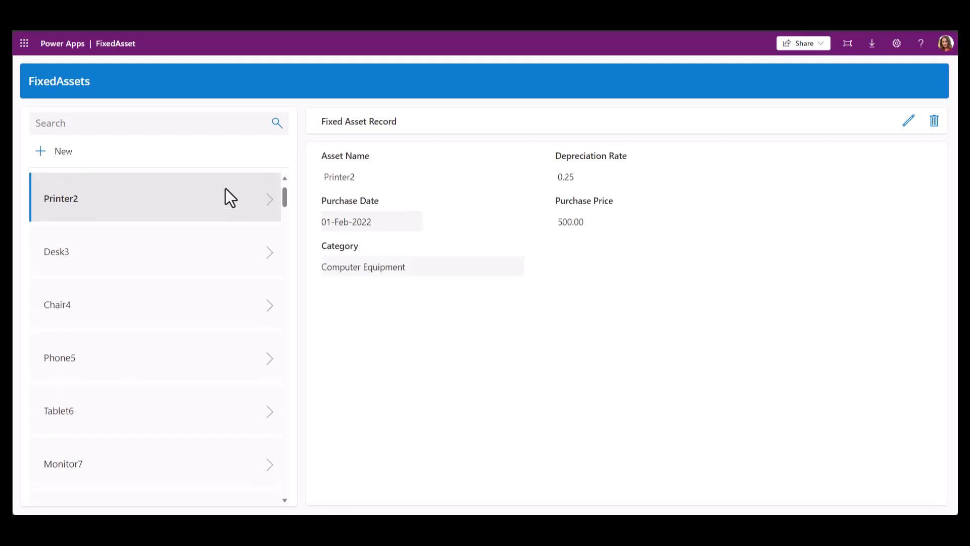
# Browse the shared app's gallery records from Desk3 through Monitor7, leaving Monitor7 selected.
pyautogui.click(192, 252)
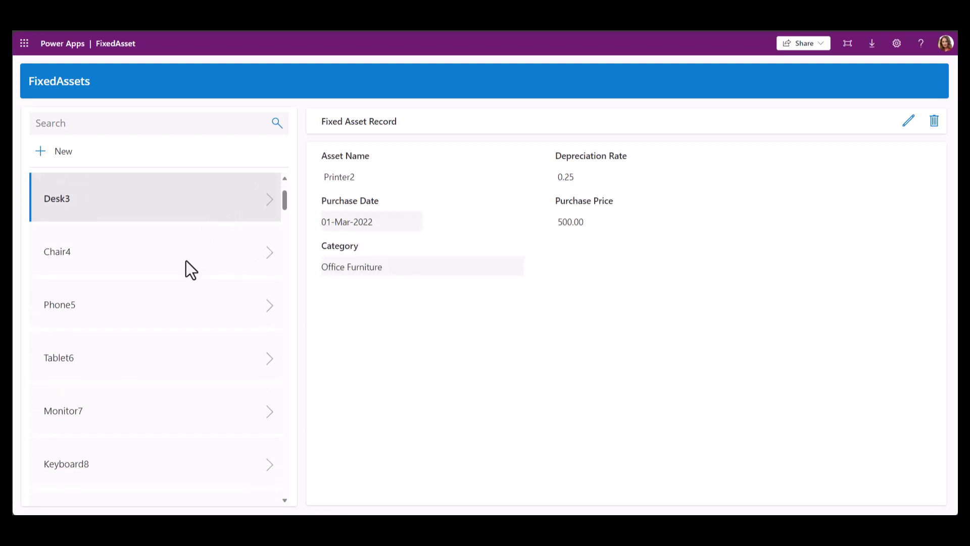
pyautogui.click(161, 302)
pyautogui.click(150, 309)
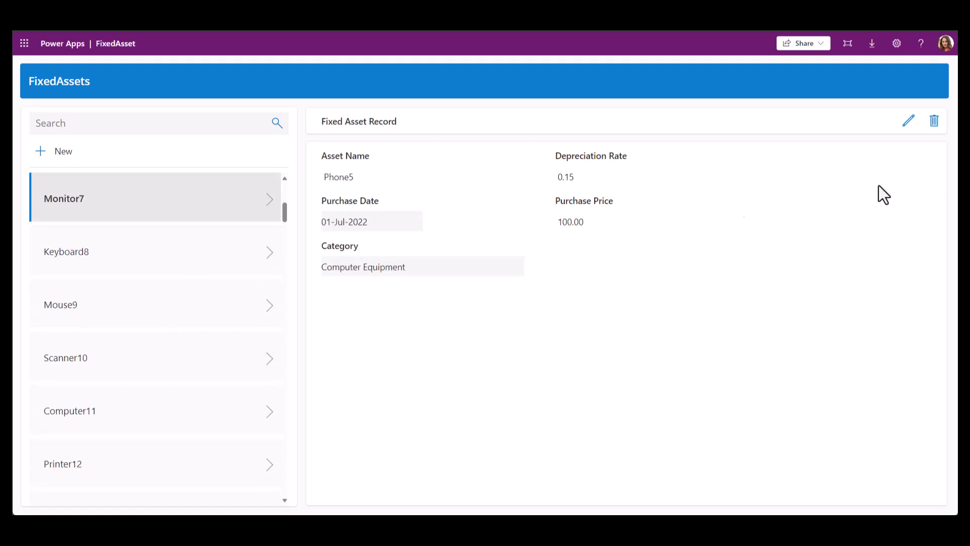
# Edit the Monitor7 record, set its Purchase Price to 610.00 and save it.
pyautogui.click(908, 121)
pyautogui.click(566, 178)
pyautogui.click(458, 181)
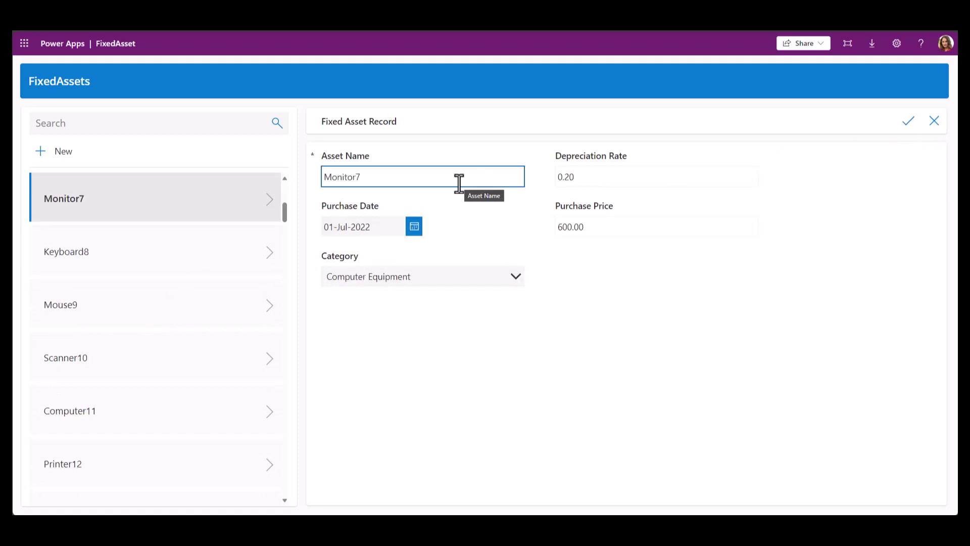
pyautogui.click(587, 185)
pyautogui.click(576, 227)
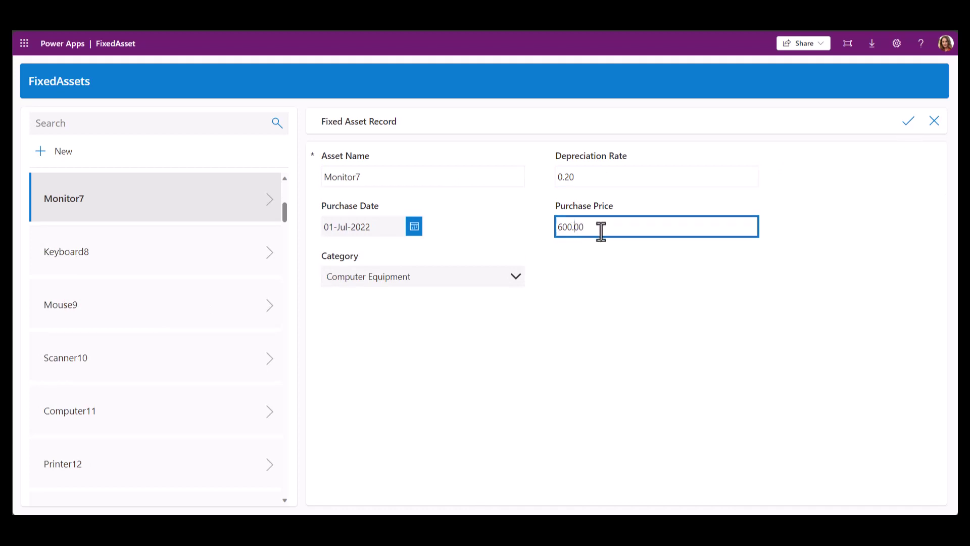
pyautogui.press('BackSpace')
pyautogui.press('BackSpace')
pyautogui.write('10')
pyautogui.click(908, 124)
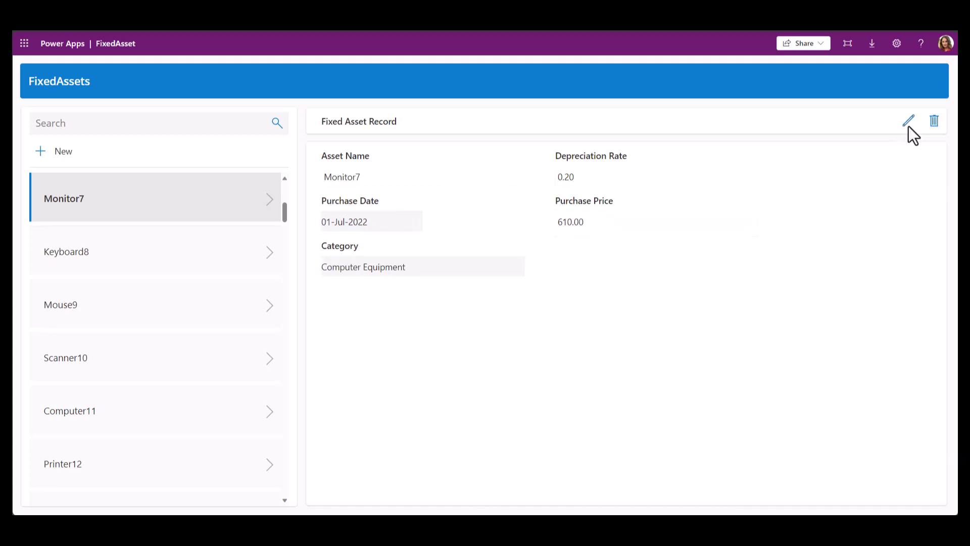